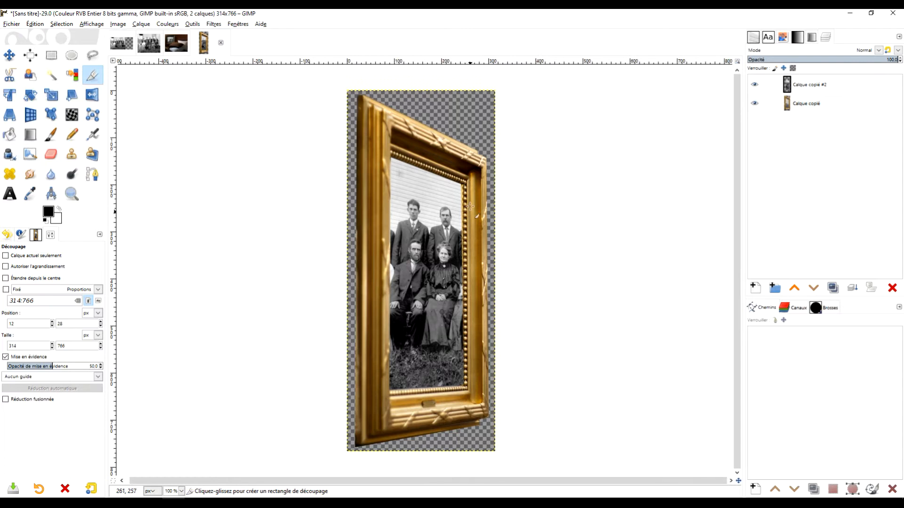
Step: Open frame-1712564.png as a new layer over the black-and-white family group photo
click(151, 47)
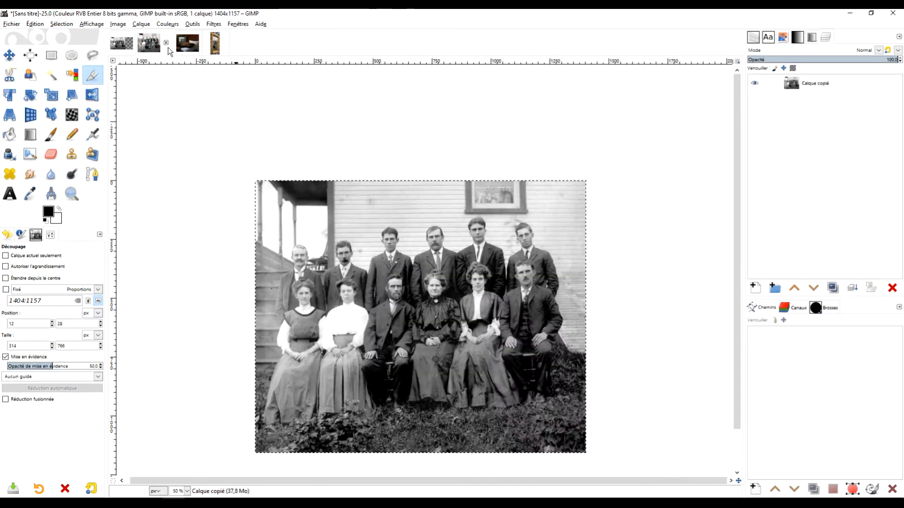
click(19, 24)
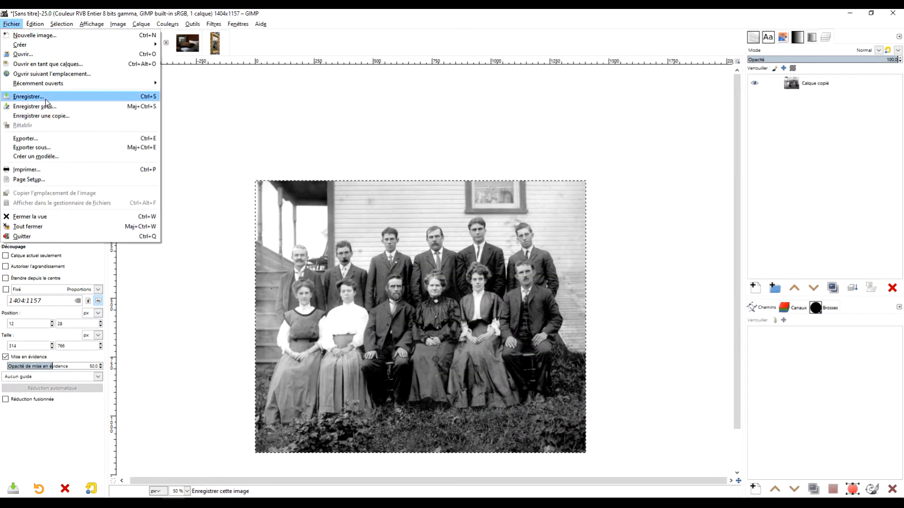
click(67, 65)
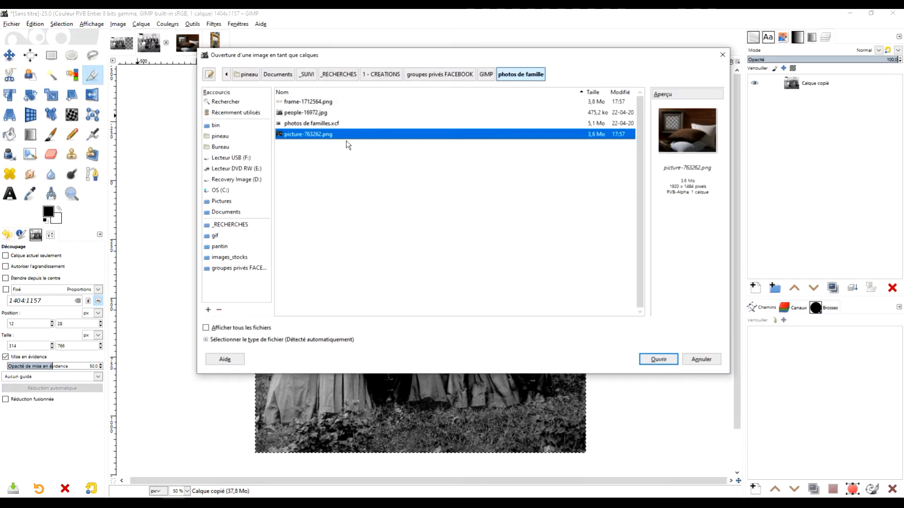
click(337, 124)
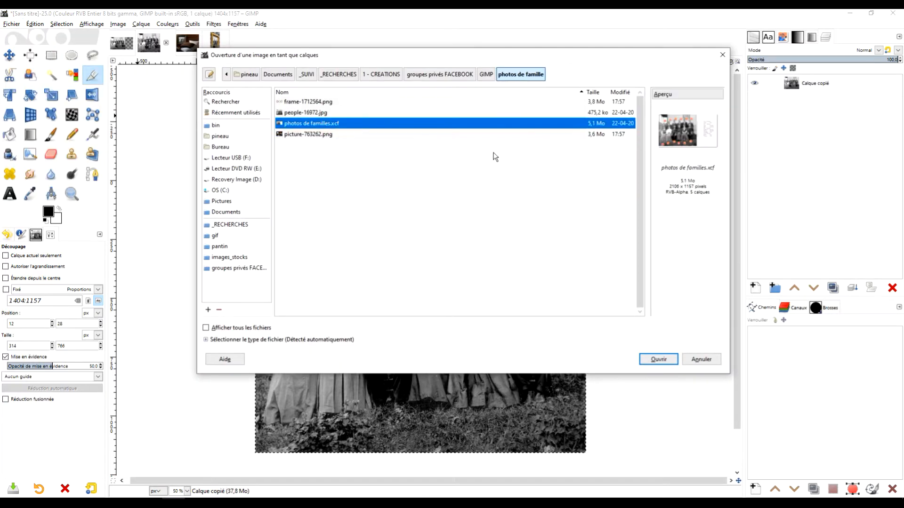
click(337, 113)
click(355, 103)
click(658, 359)
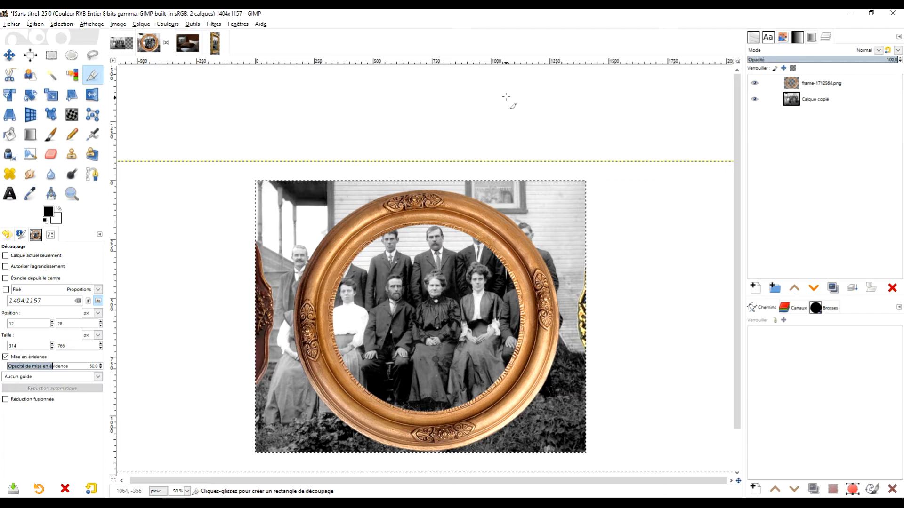
Step: Review the finished examples: the family photo in the wall frame beside the cushions and in the gold frame seen in perspective
click(191, 46)
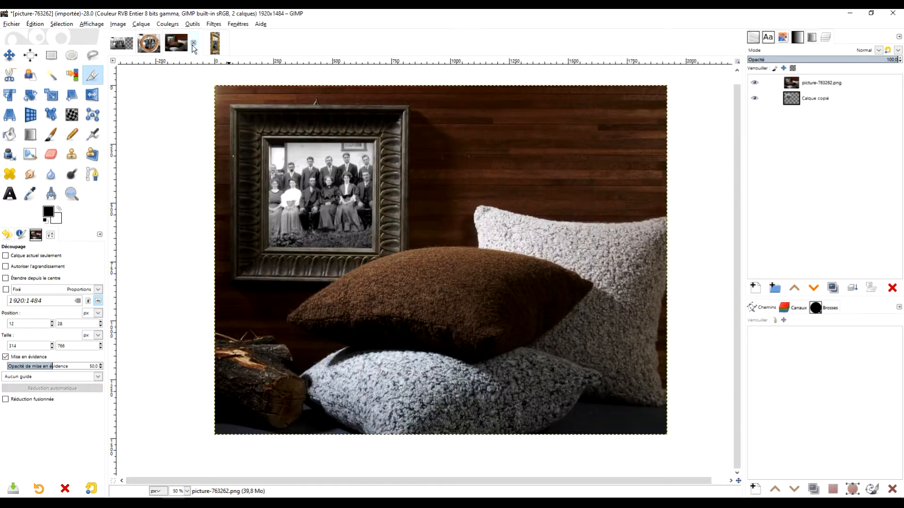
click(215, 46)
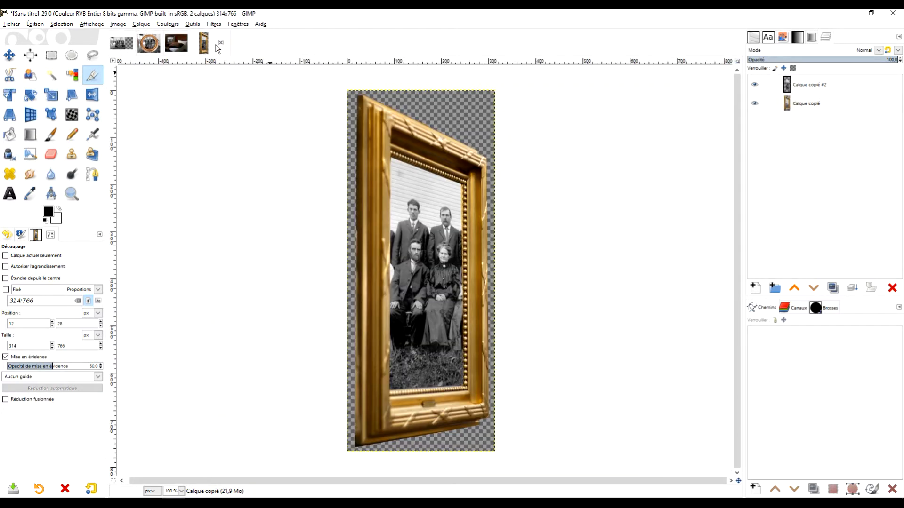
click(185, 44)
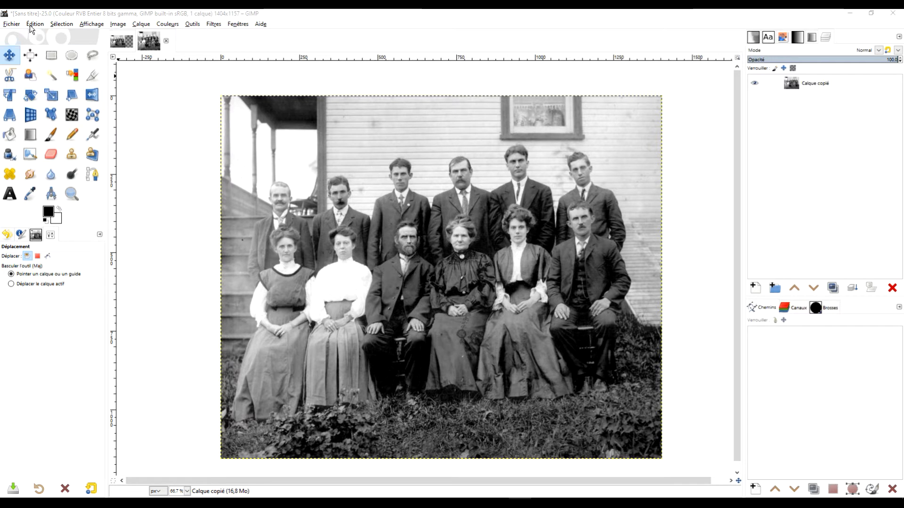
Step: Switch to the browser and compare the Pixabay images of the wall frame with cushions and the three ornate frames
key(alt+Tab)
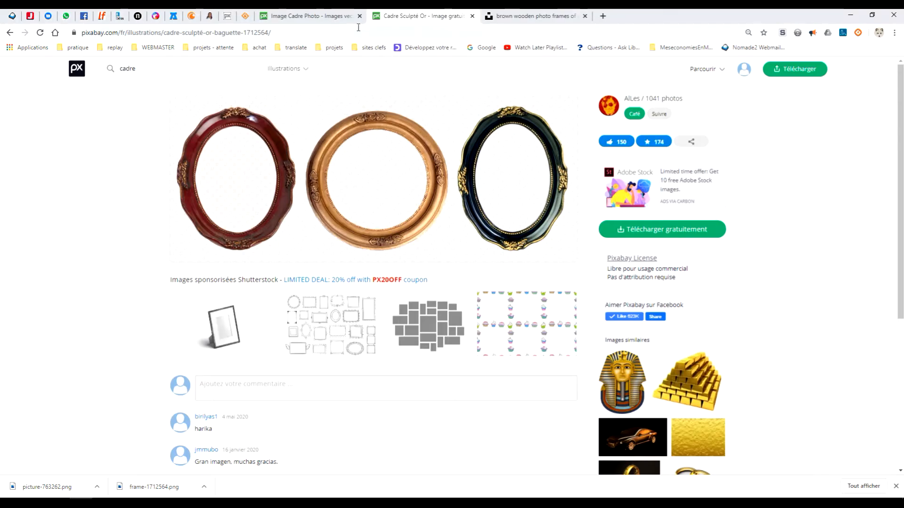
click(324, 15)
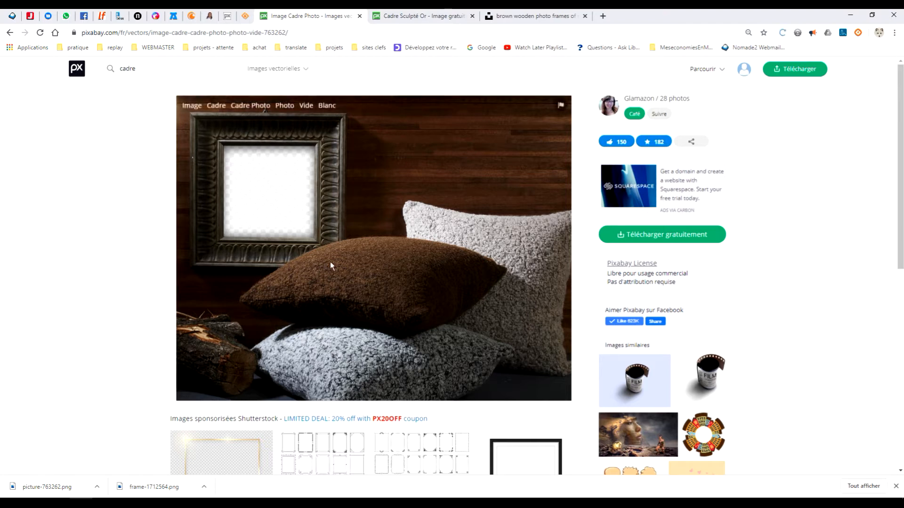
click(397, 16)
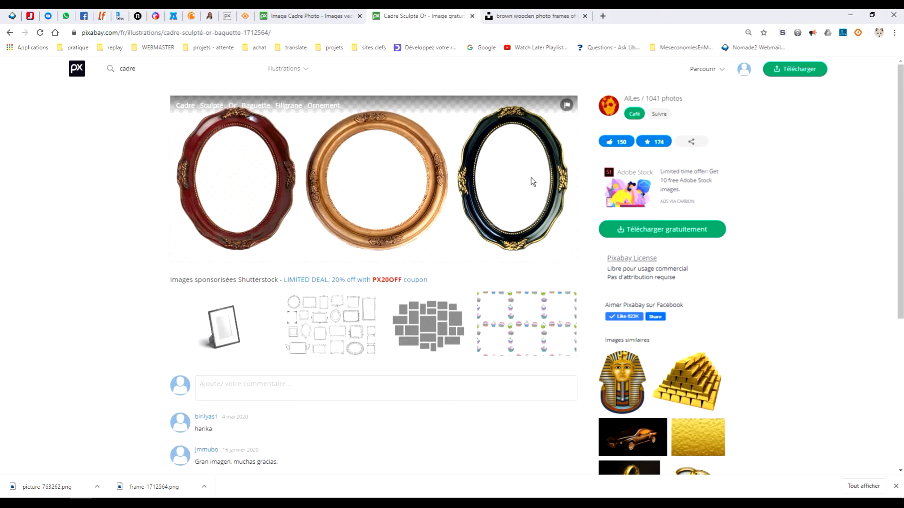
key(ctrl+shift+Tab)
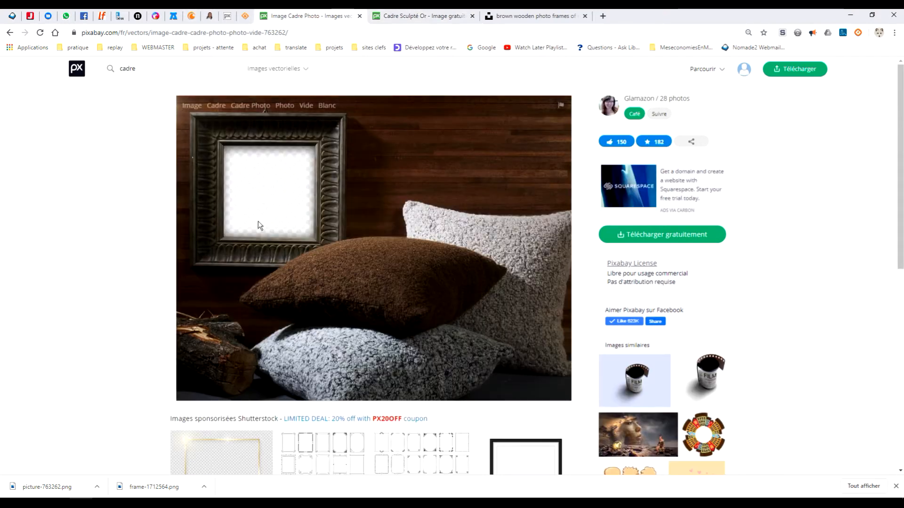
click(412, 15)
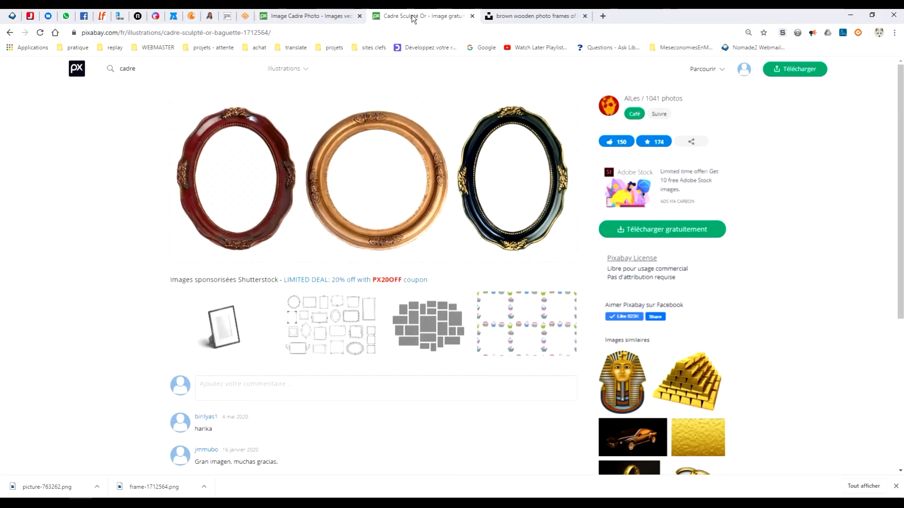
Step: Check the free download sizes of both Pixabay frame images and view the Unsplash photo of gold portrait frames
click(644, 231)
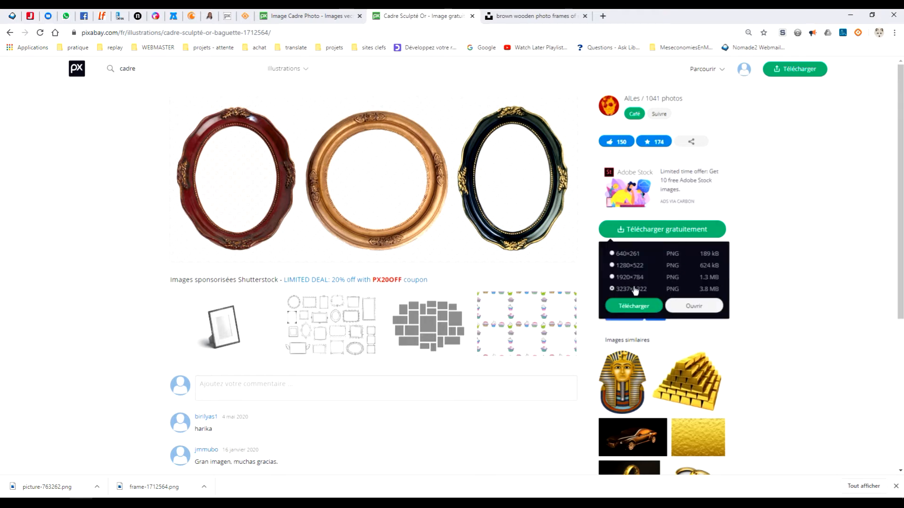
click(351, 16)
click(652, 237)
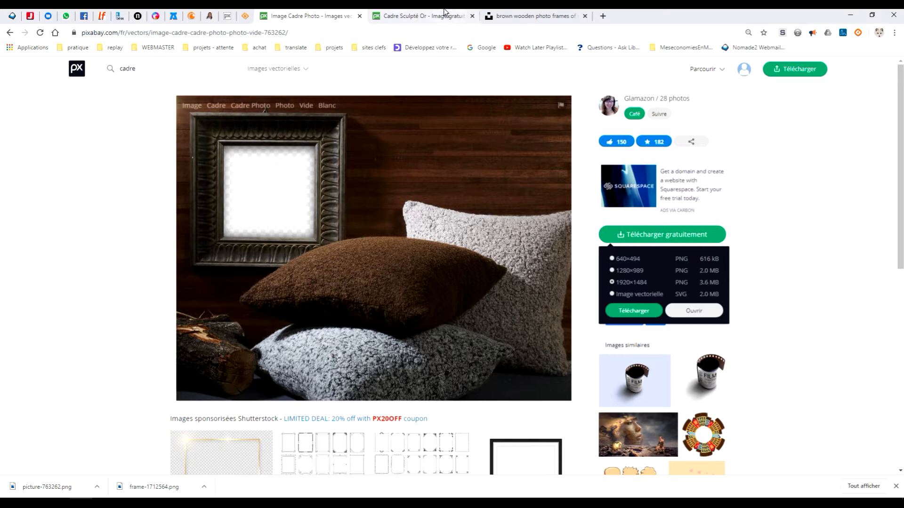
click(494, 16)
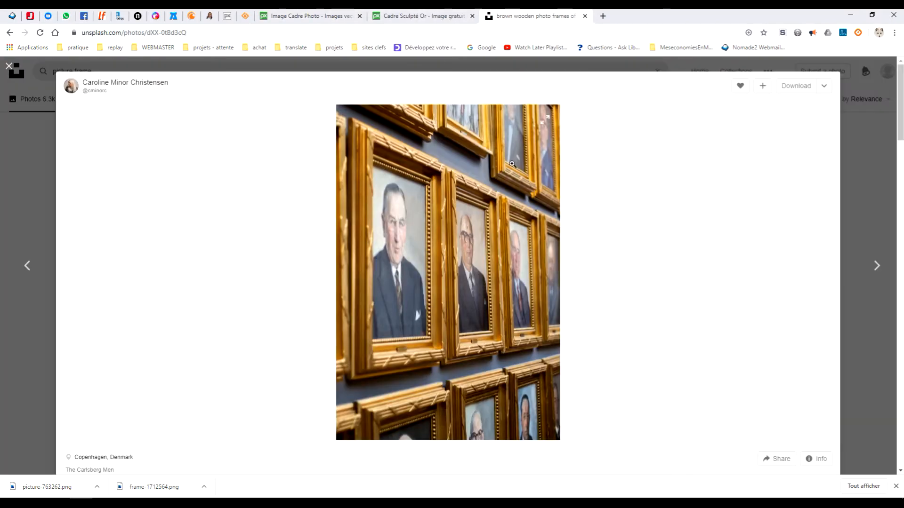
click(330, 16)
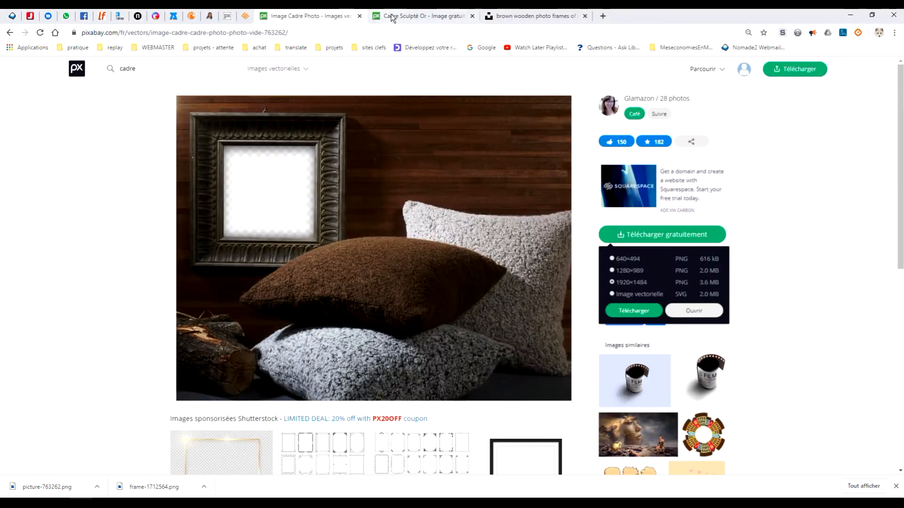
Step: Switch back to GIMP and open frame-1712564.png as a new layer above the family group photo
click(175, 503)
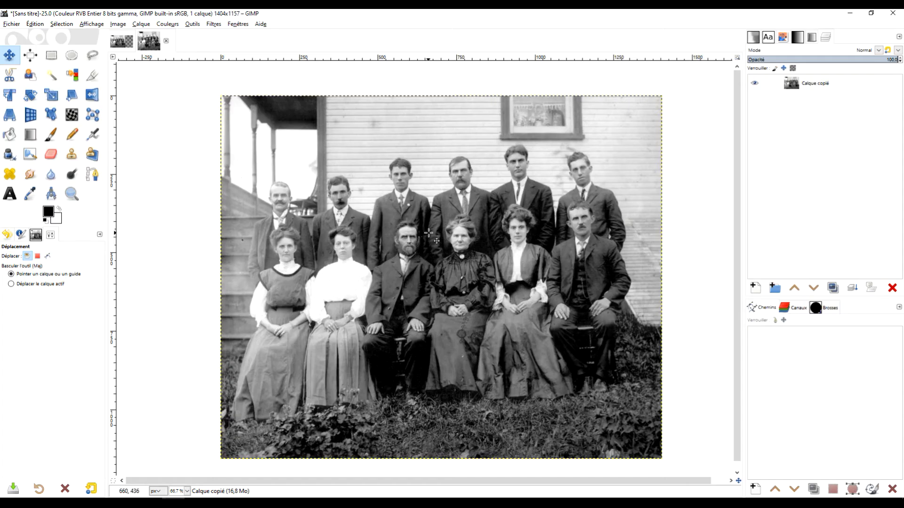
drag(619, 278, 592, 261)
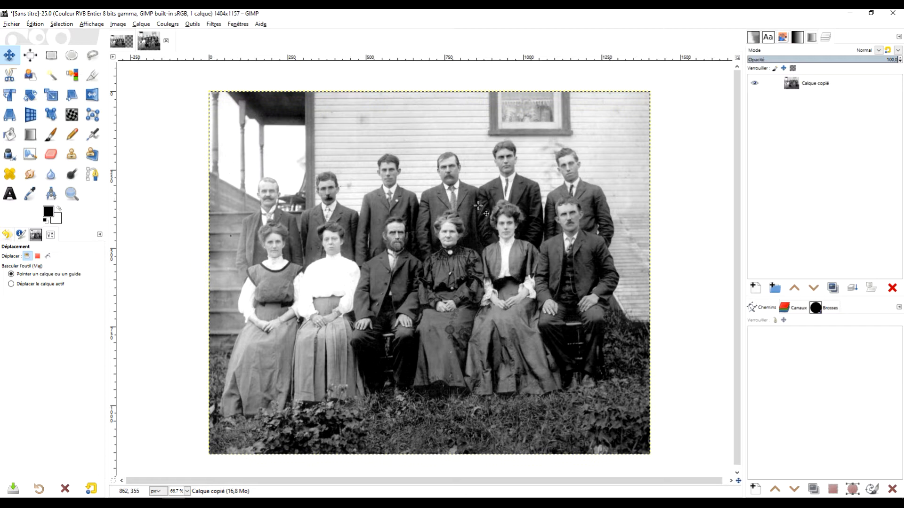
click(11, 24)
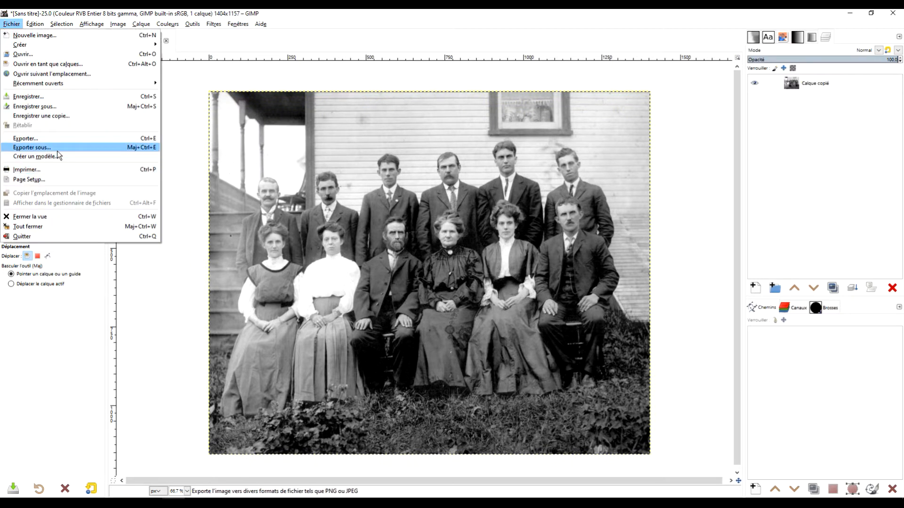
click(48, 64)
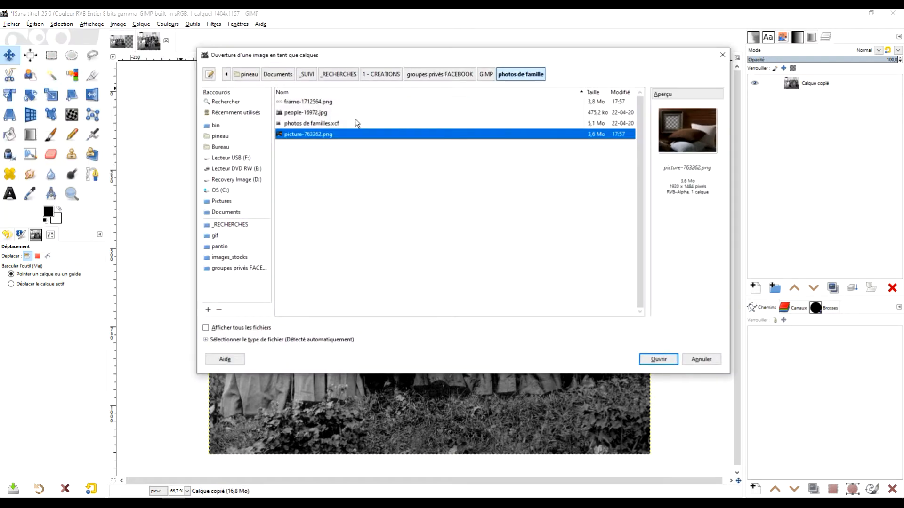
click(355, 123)
click(348, 113)
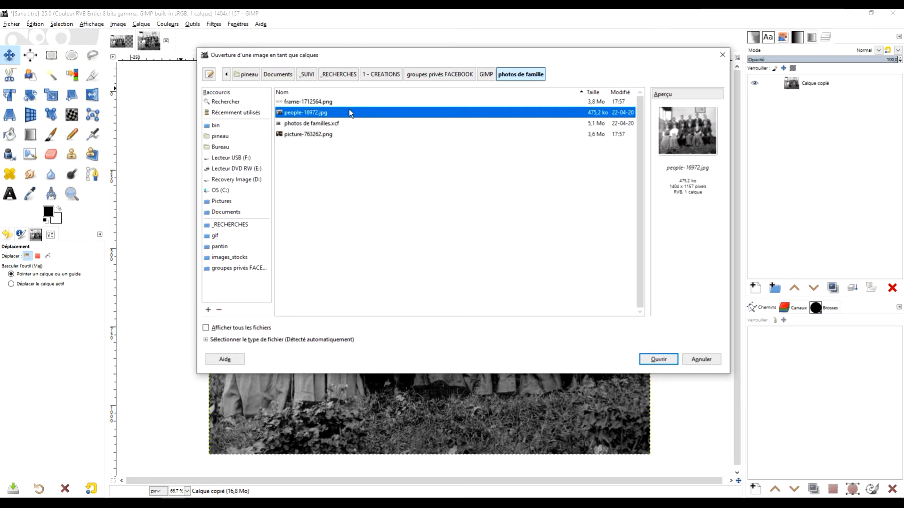
click(351, 103)
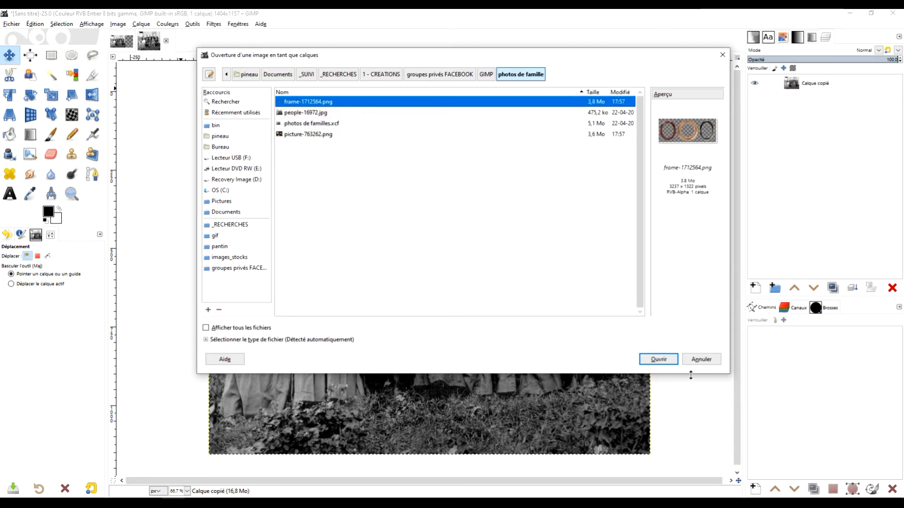
click(657, 359)
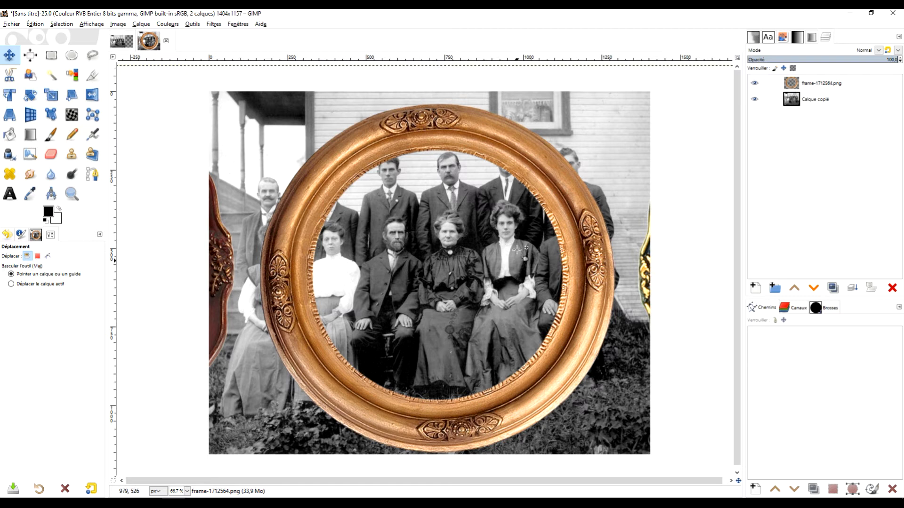
Step: Scale the three-frame layer down proportionally to about 2037 × 832 px
click(52, 96)
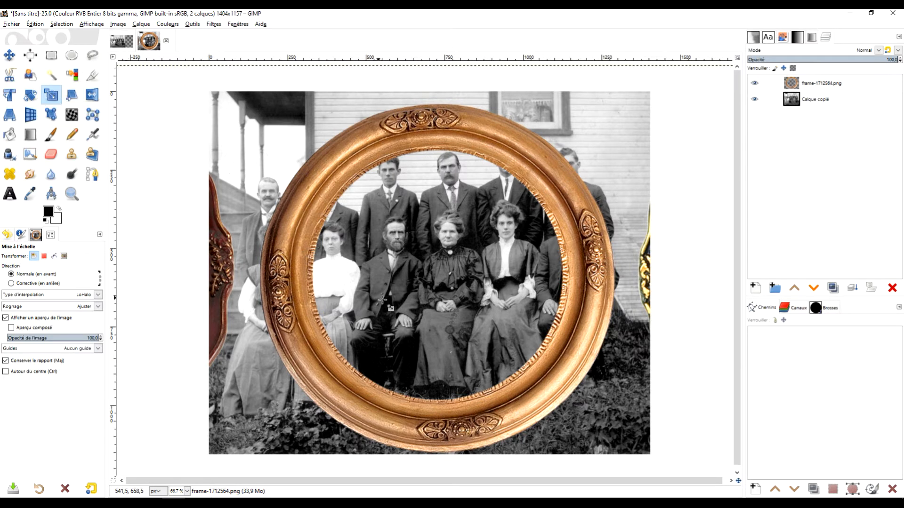
scroll(402, 307, down, 4)
click(425, 262)
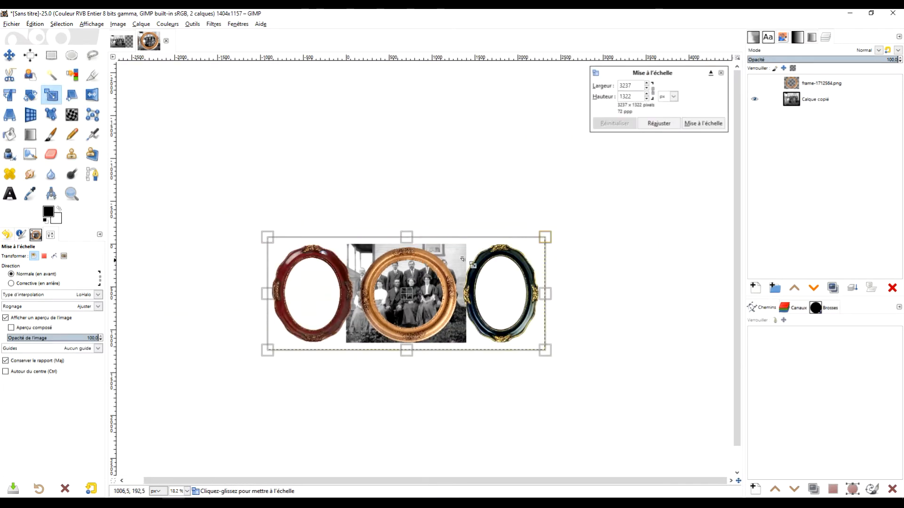
drag(545, 232, 435, 261)
Step: Move the scaled frames up over the people, with the black oval frame over the seated women
scroll(399, 326, up, 4)
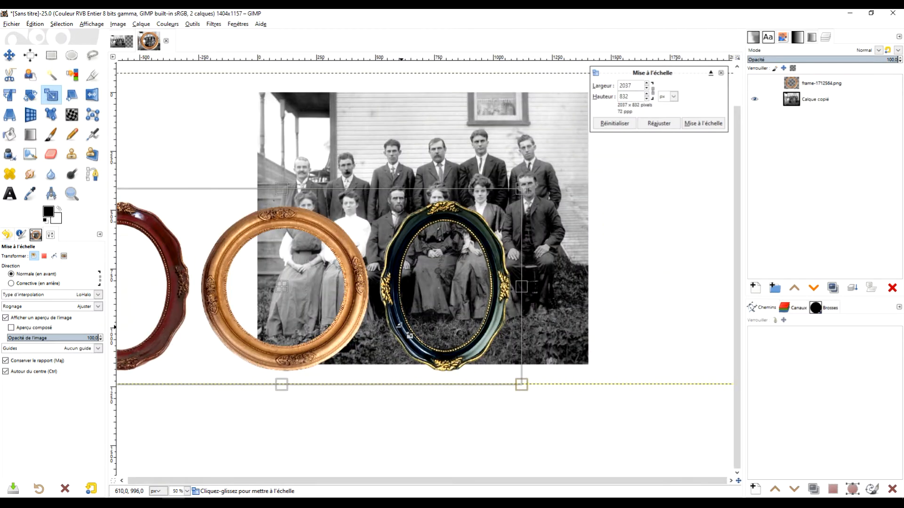
drag(246, 282, 285, 196)
scroll(485, 200, up, 2)
scroll(491, 200, down, 1)
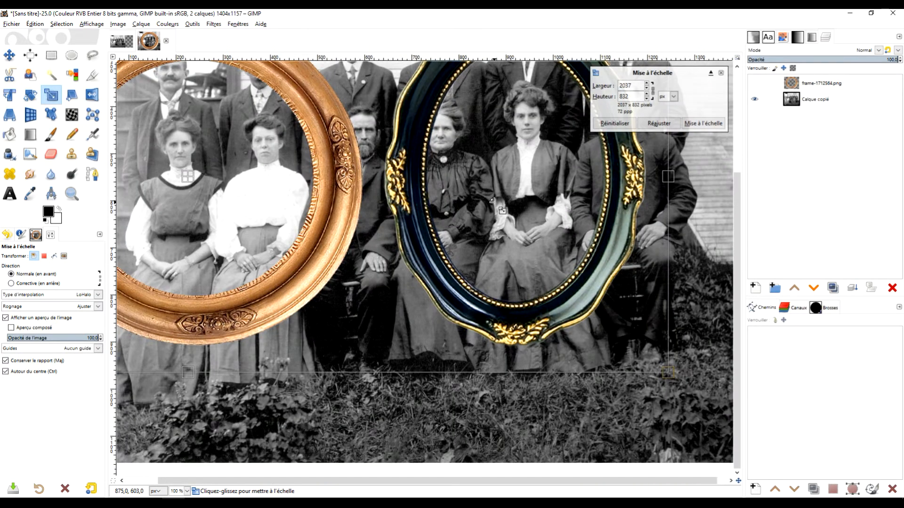
mouse_move(187, 176)
mouse_down()
mouse_move(211, 163)
mouse_move(195, 170)
mouse_up()
scroll(429, 195, down, 2)
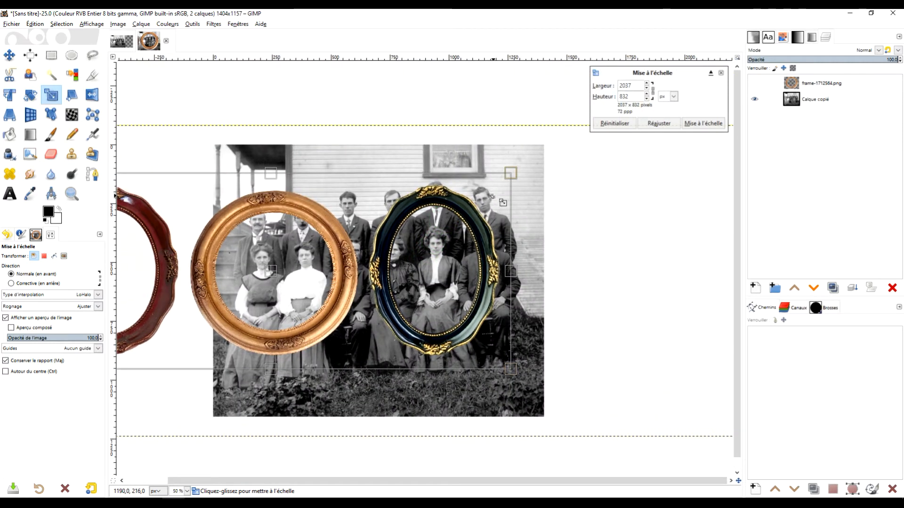
Step: Reduce the frames layer to about 1404 × 573 px and reposition it with the black oval around the seated woman in the white blouse and dark jacket
drag(519, 179, 362, 234)
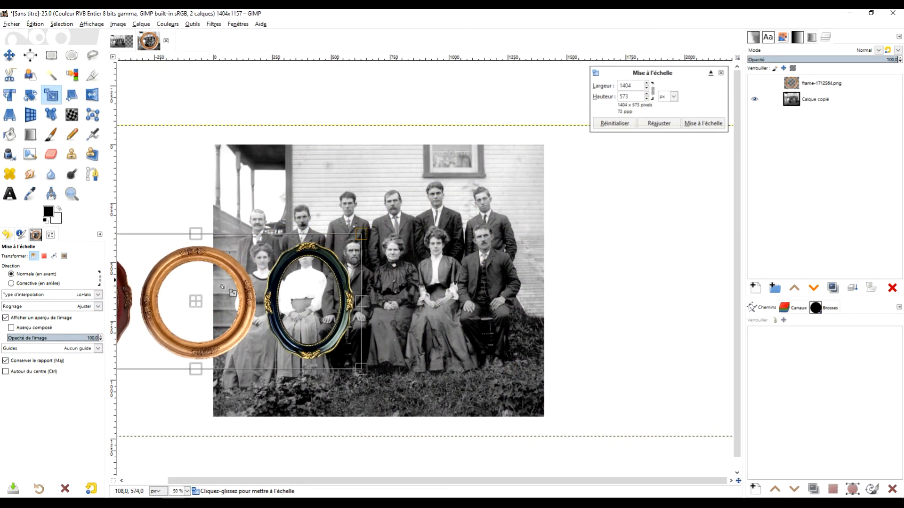
drag(197, 303, 321, 264)
scroll(448, 241, up, 2)
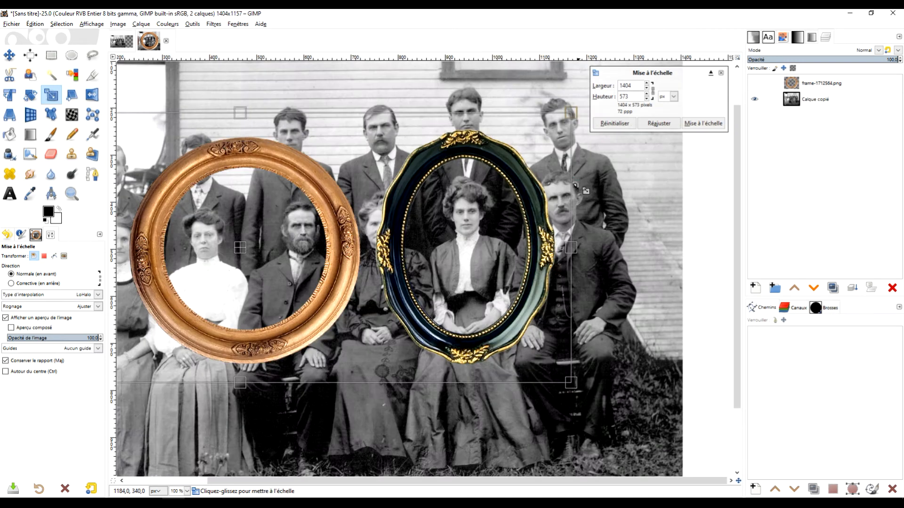
Step: Shrink the frames layer to 1076 × 439 px, centre the black oval frame on the seated woman in the dark jacket, and apply the scaling
drag(576, 173, 531, 263)
scroll(541, 250, up, 1)
scroll(541, 249, down, 2)
scroll(542, 250, up, 2)
scroll(541, 250, down, 1)
drag(379, 235, 503, 212)
drag(607, 184, 452, 247)
drag(217, 358, 343, 312)
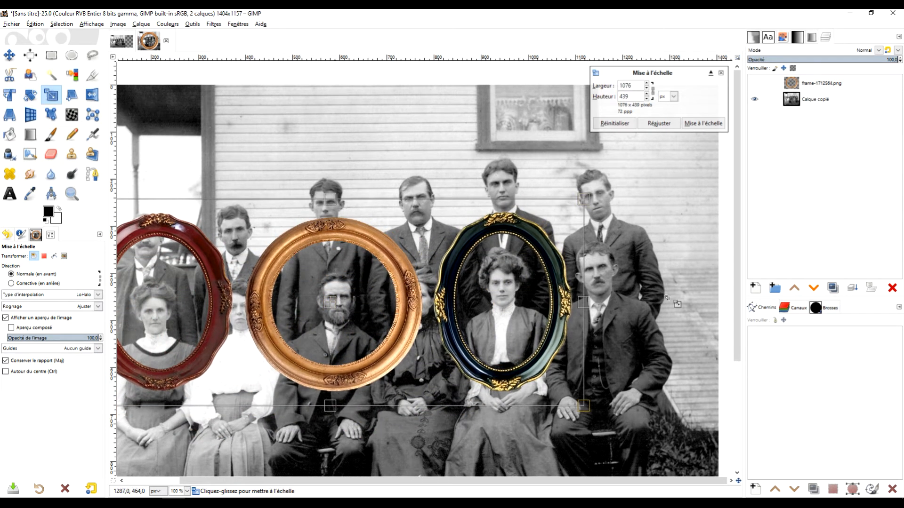
click(702, 123)
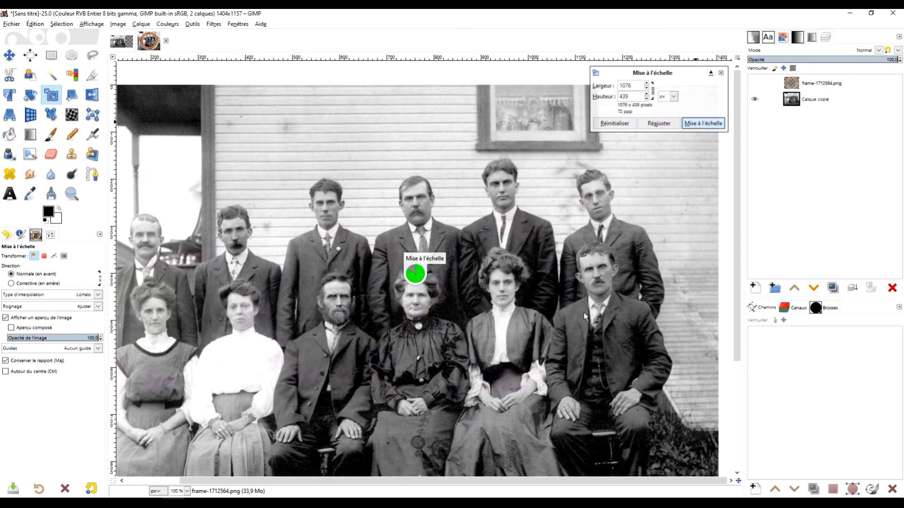
Step: Try cropping the image around the black oval frame to about 305 × 394 px, and undo the crop
key(r)
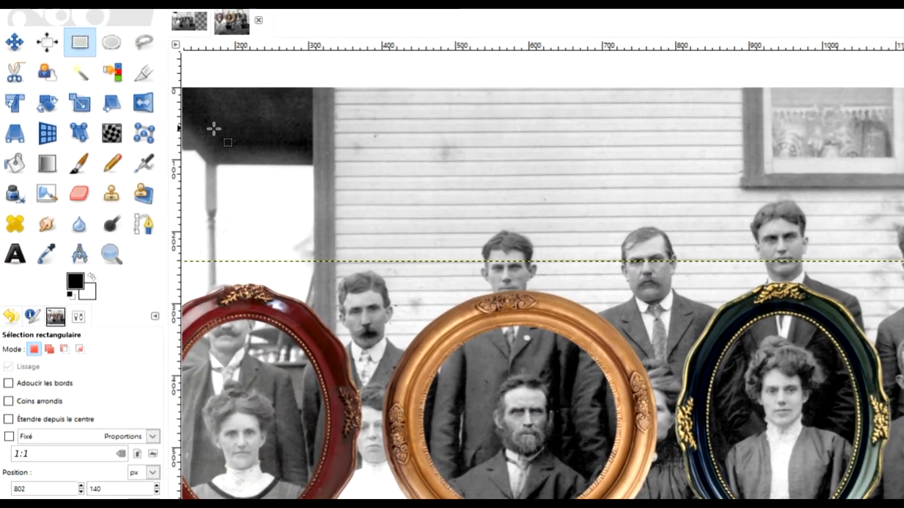
click(139, 75)
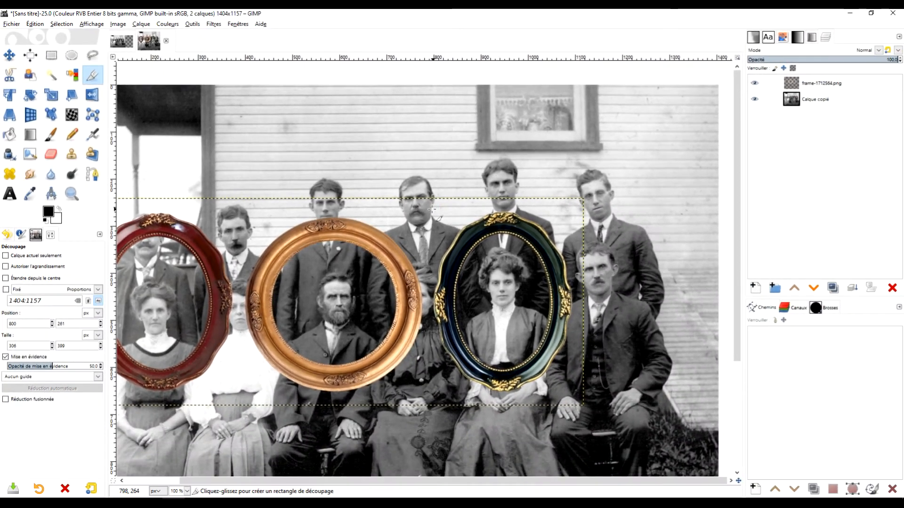
drag(475, 222, 632, 426)
drag(573, 395, 576, 393)
key(Return)
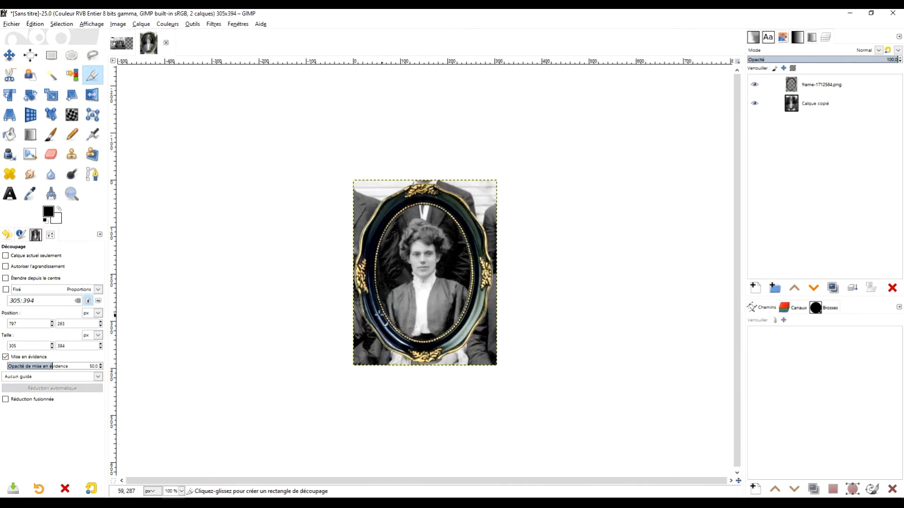
click(128, 45)
click(161, 45)
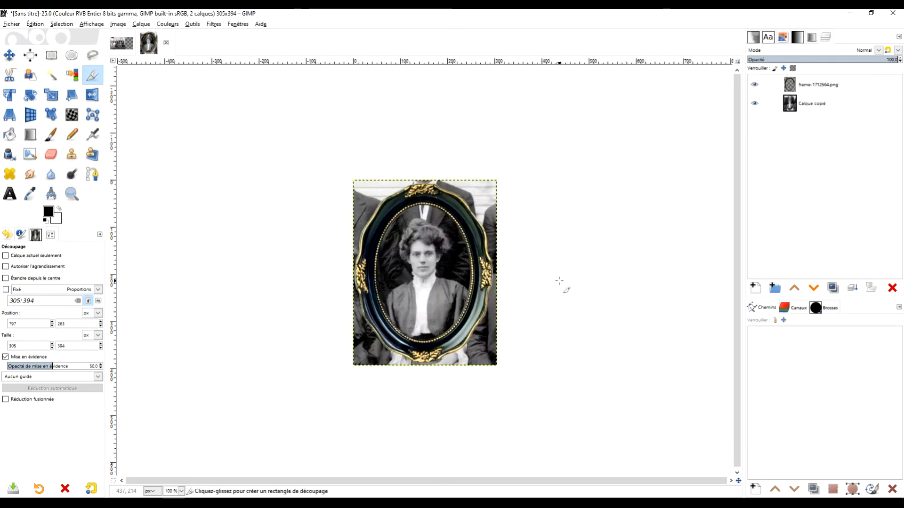
key(ctrl+z)
Step: Crop the image closely around the black oval frame to about 311 × 400 px
drag(353, 175, 497, 365)
drag(366, 268, 365, 268)
drag(430, 185, 430, 187)
drag(489, 273, 488, 272)
key(Return)
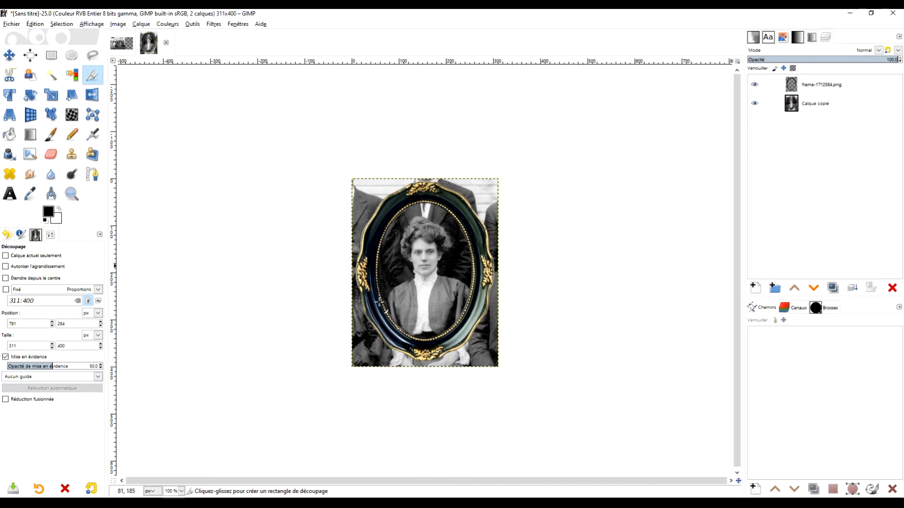
Step: Check the oval frame layer by toggling its visibility, and rename that layer "cadre"
click(754, 85)
click(755, 86)
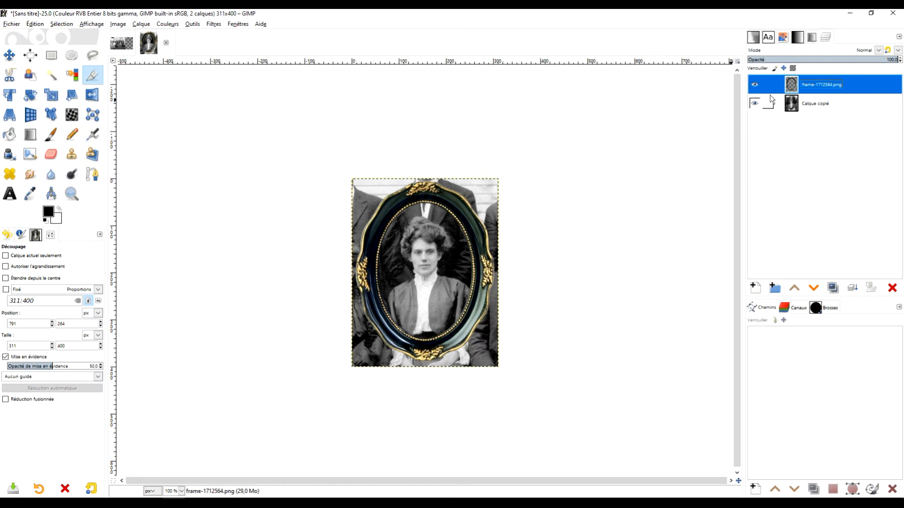
double_click(819, 86)
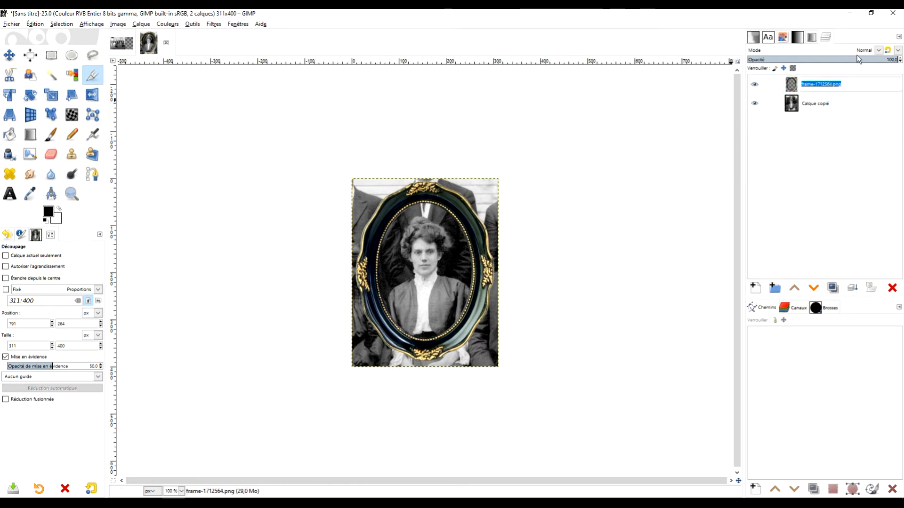
text(cadre)
key(Return)
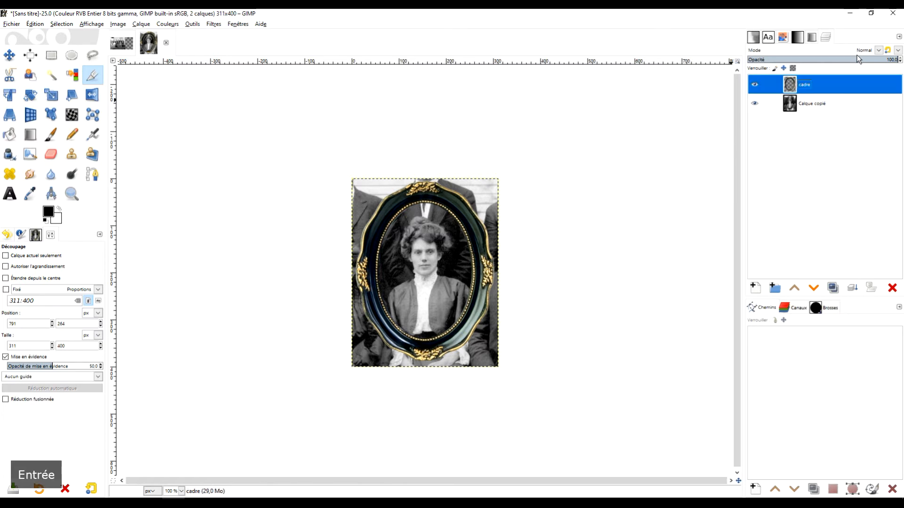
Step: Fuzzy-select the transparent opening inside the oval on the cadre layer, hiding the photo layer while selecting and showing it again
click(51, 76)
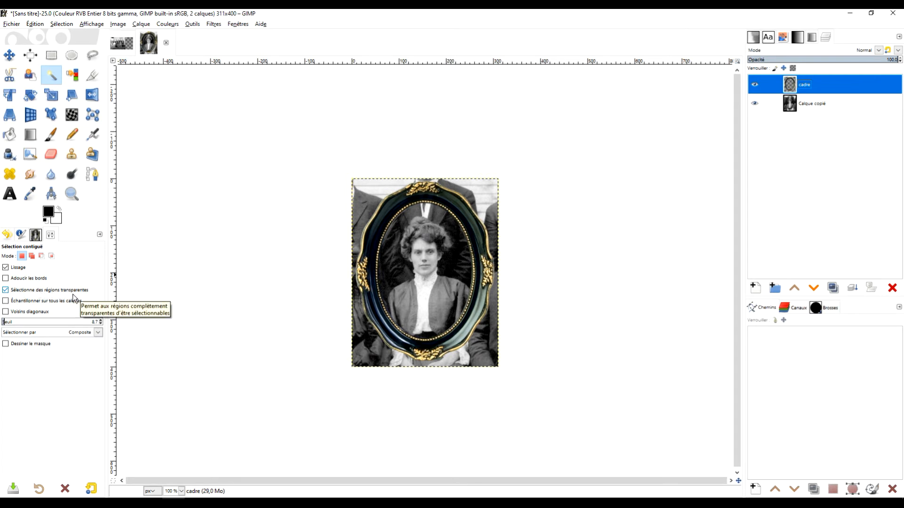
click(754, 103)
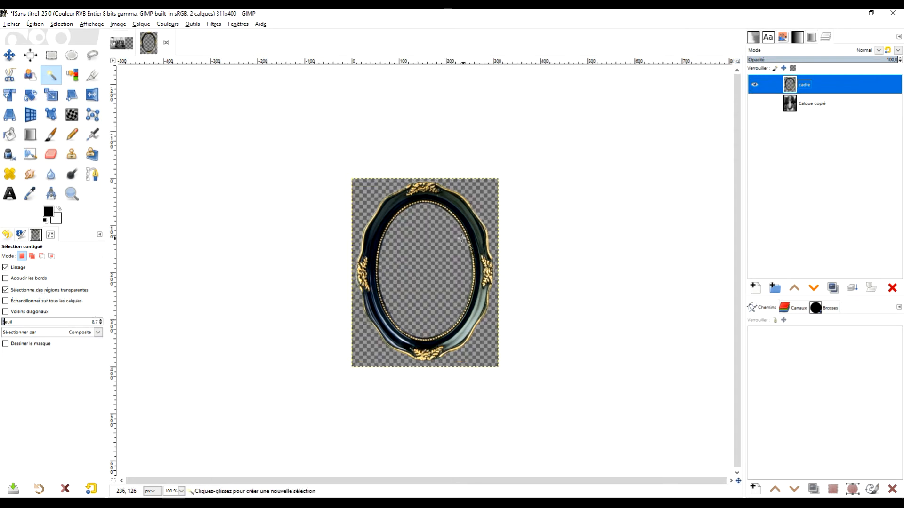
click(428, 267)
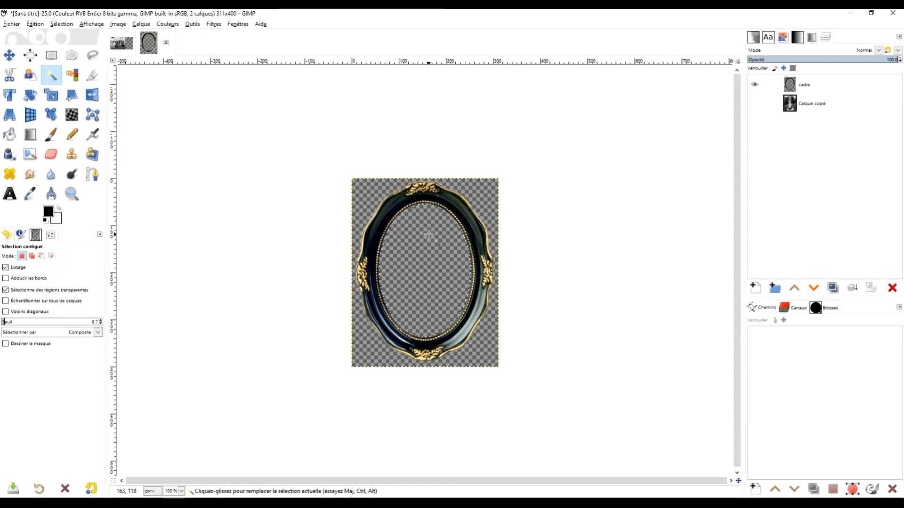
click(481, 197)
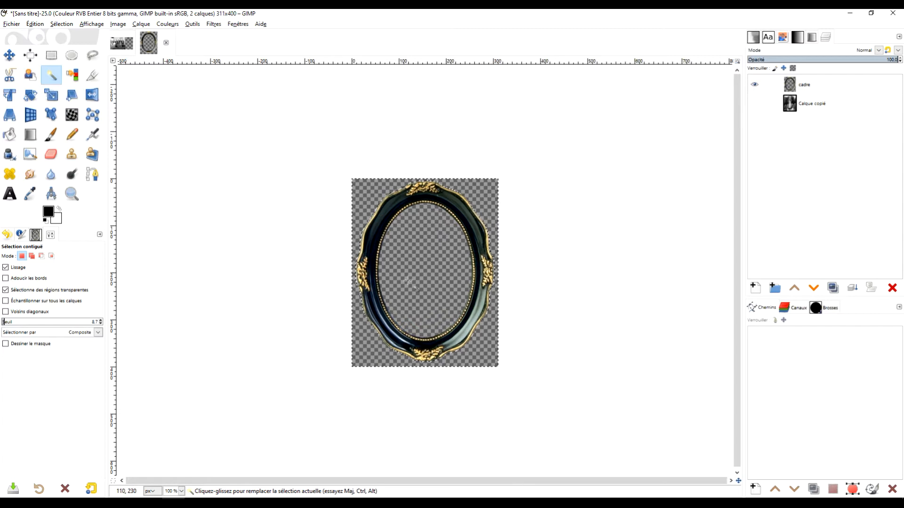
click(754, 103)
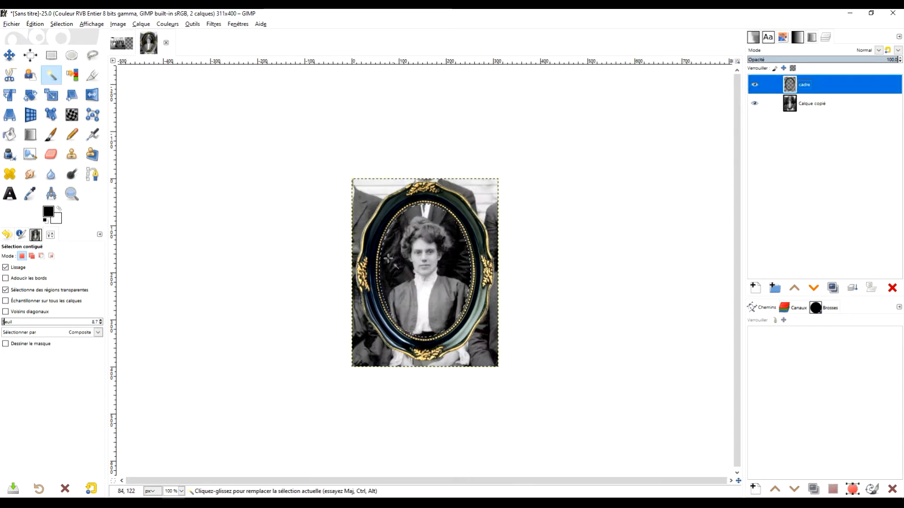
Step: Invert the selection and clear the photo outside the oval opening on the "Calque copié" layer
click(43, 24)
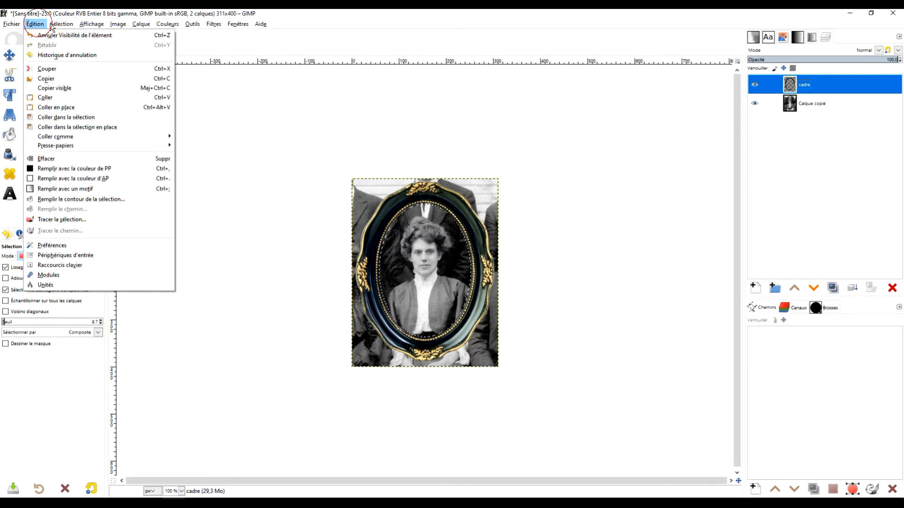
click(90, 55)
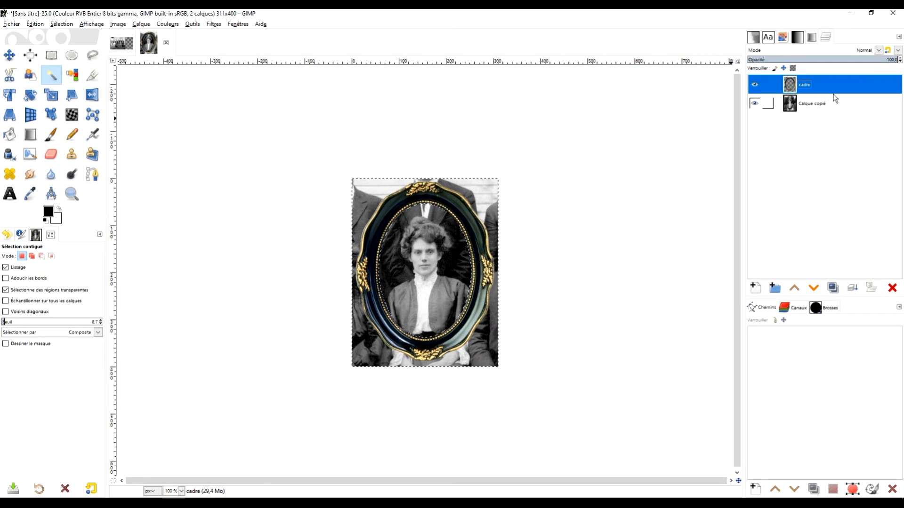
click(817, 104)
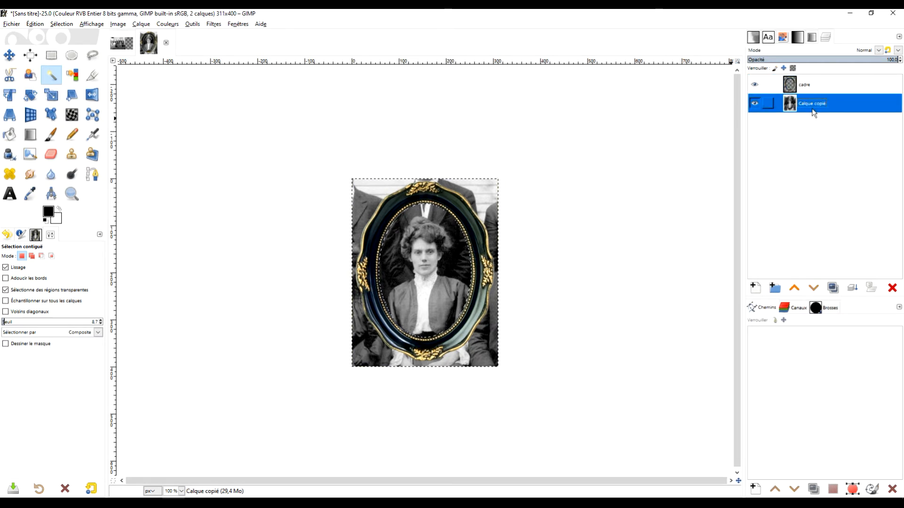
key(Delete)
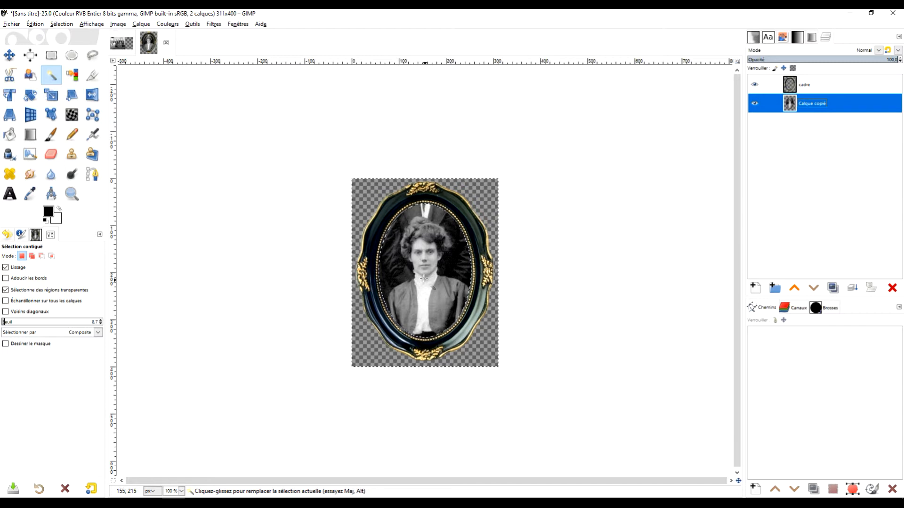
scroll(424, 278, up, 2)
scroll(424, 278, up, 1)
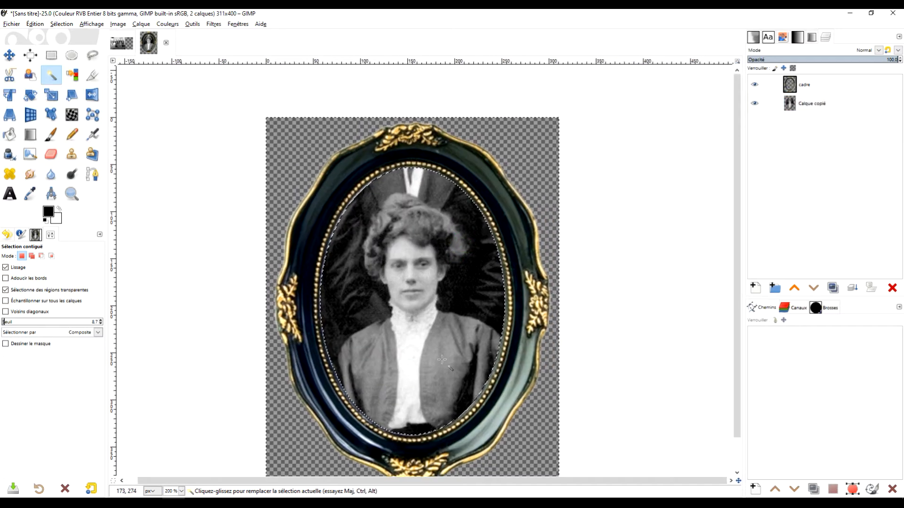
Step: Undo the photo clearing, selection, layer rename and crop to restore the full group photo with the three frames
click(121, 44)
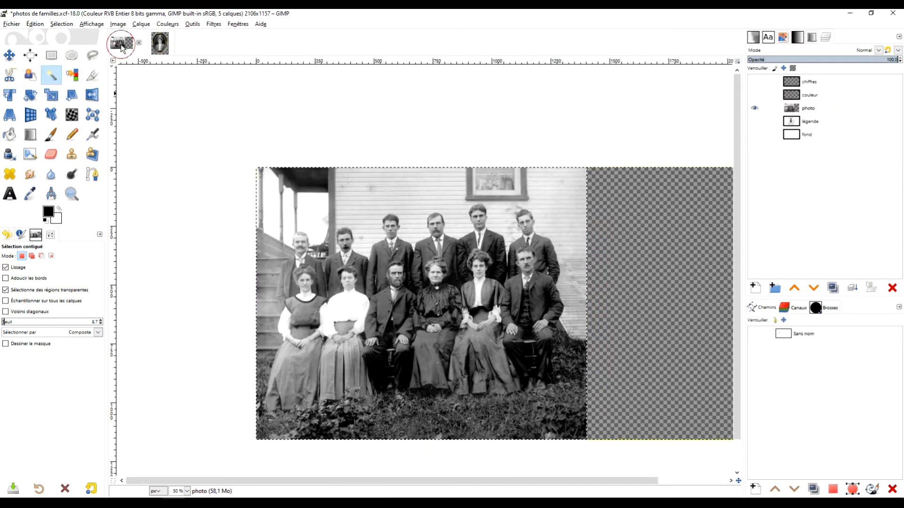
click(160, 43)
key(ctrl+z)
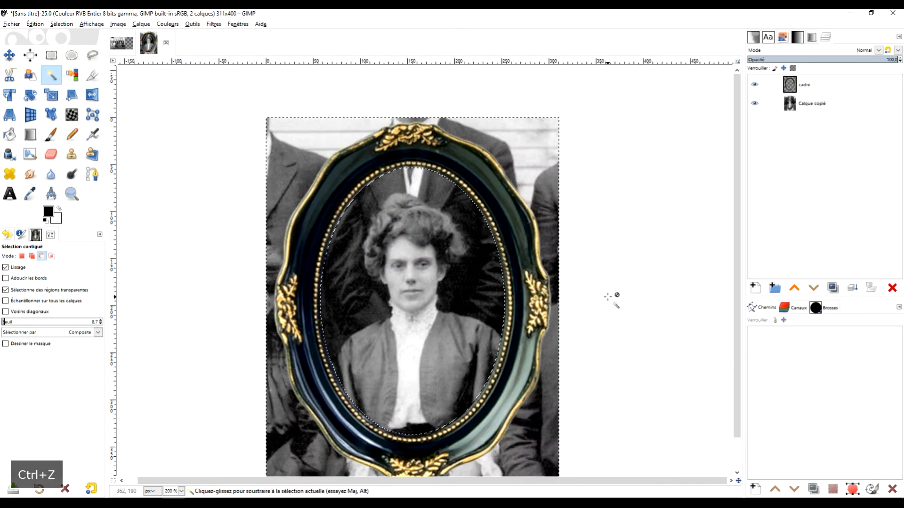
key(ctrl+z)
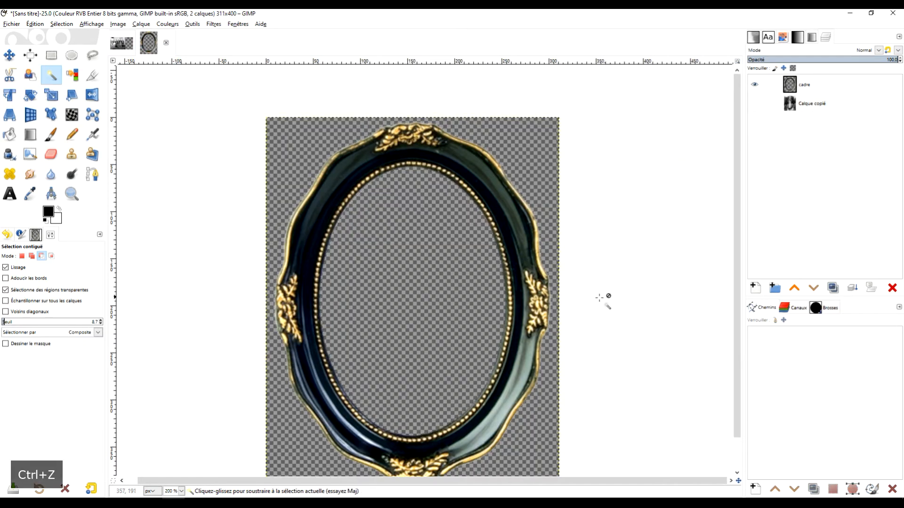
key(ctrl+z)
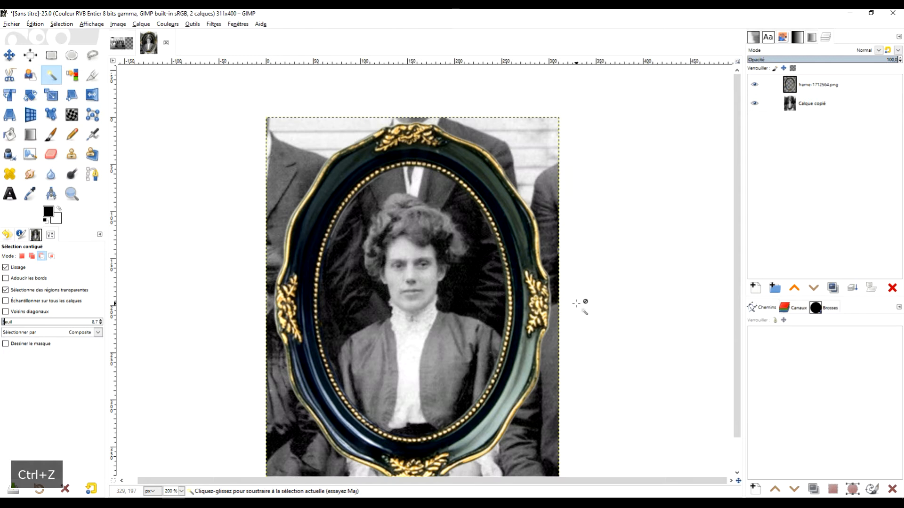
scroll(553, 288, down, 3)
key(ctrl+z)
scroll(561, 280, down, 1)
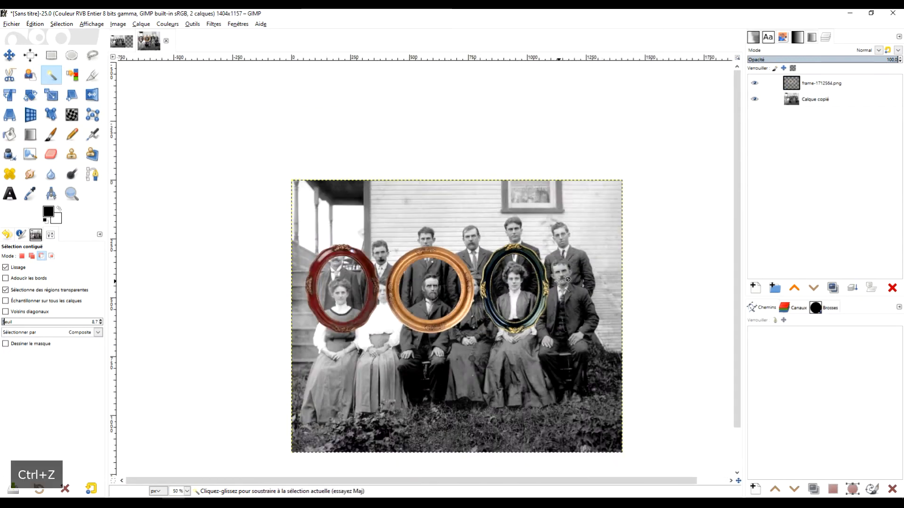
Step: Move the three frames up and to the right over the group, and delete the frame-1712564.png layer
scroll(523, 271, up, 1)
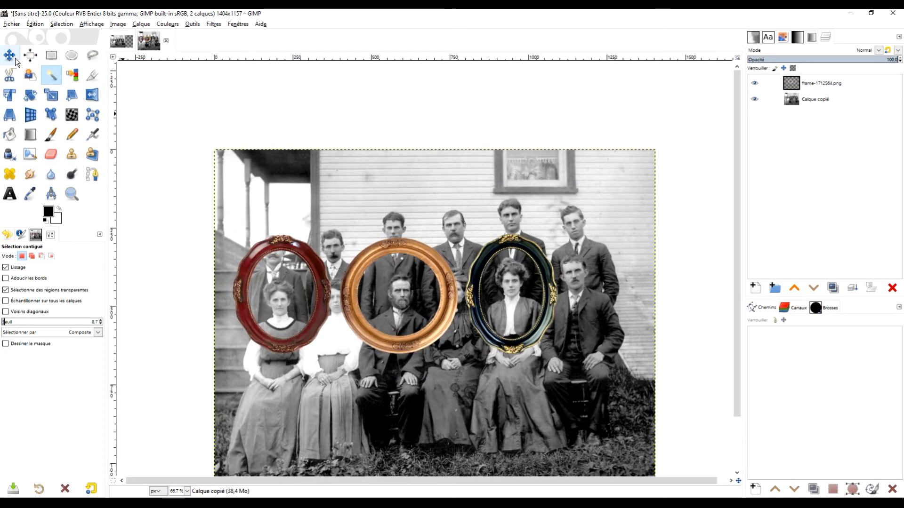
click(15, 59)
drag(455, 275, 509, 249)
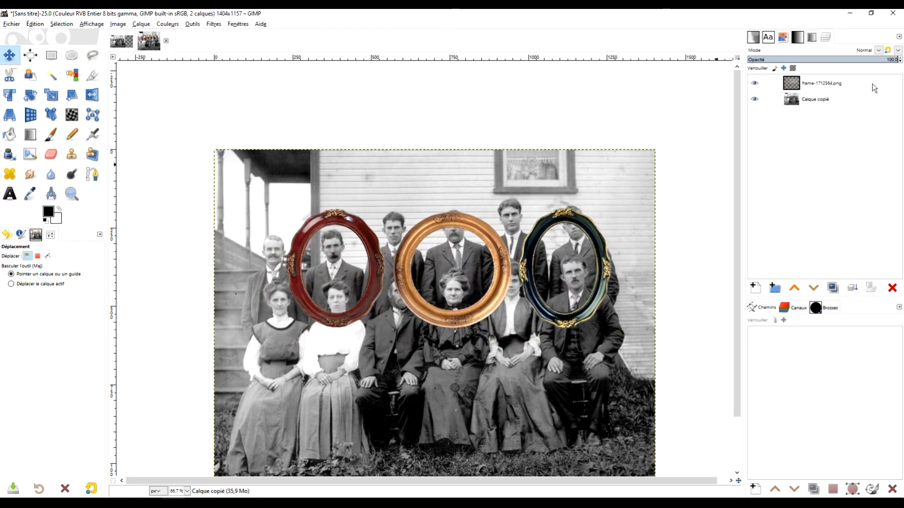
click(833, 87)
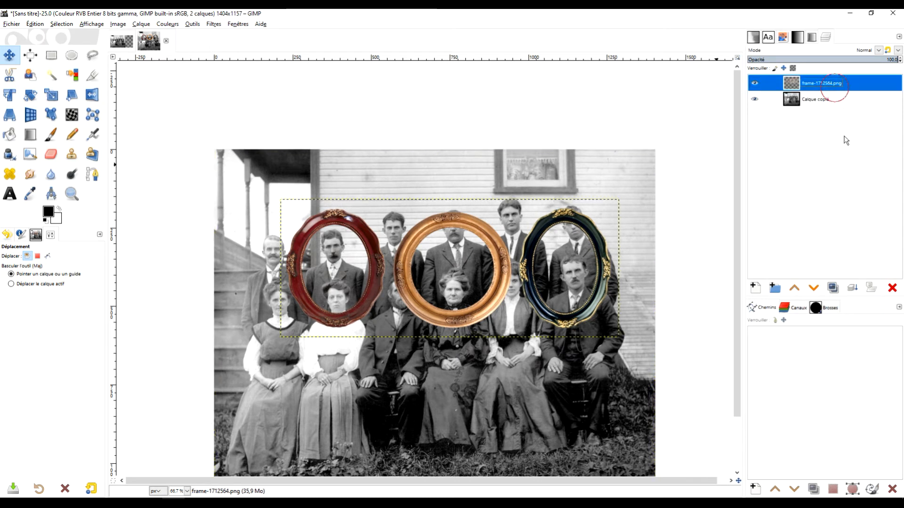
click(892, 288)
Step: Open picture-763262.png as a layer above the group photo, and undo the import
click(12, 24)
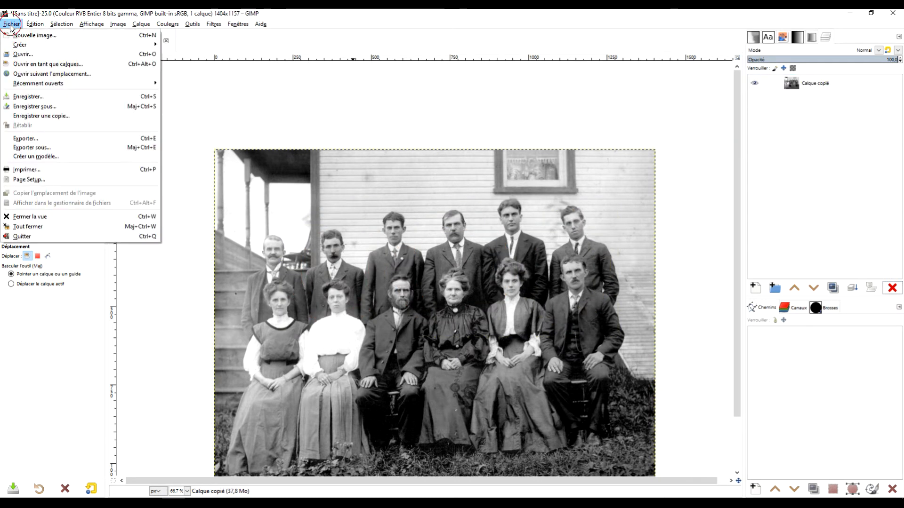
click(69, 66)
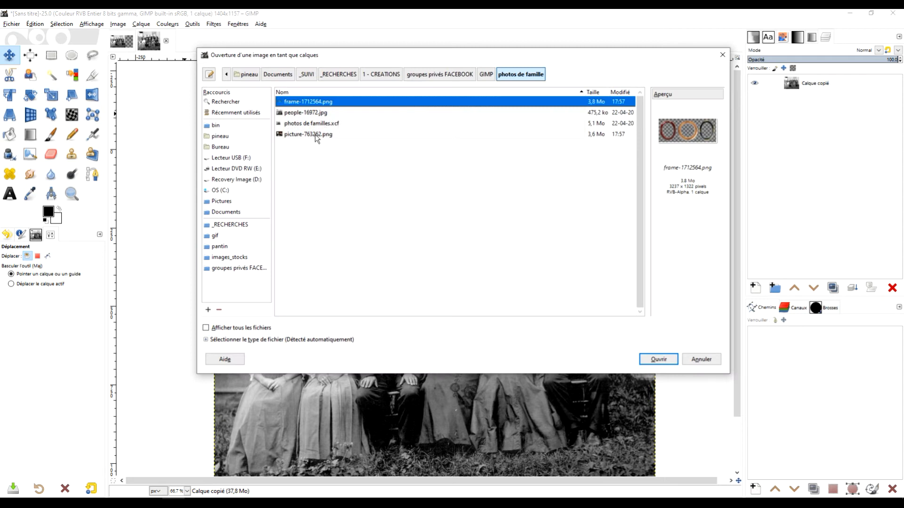
click(315, 134)
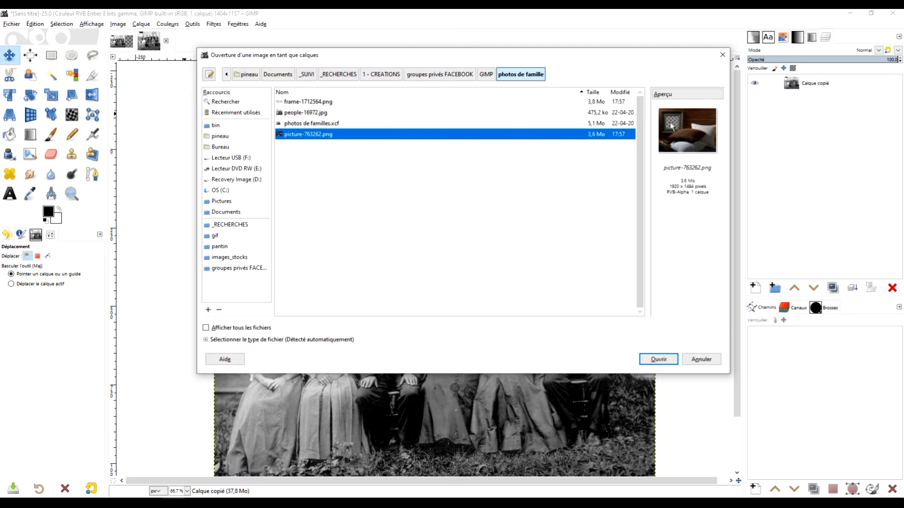
click(671, 360)
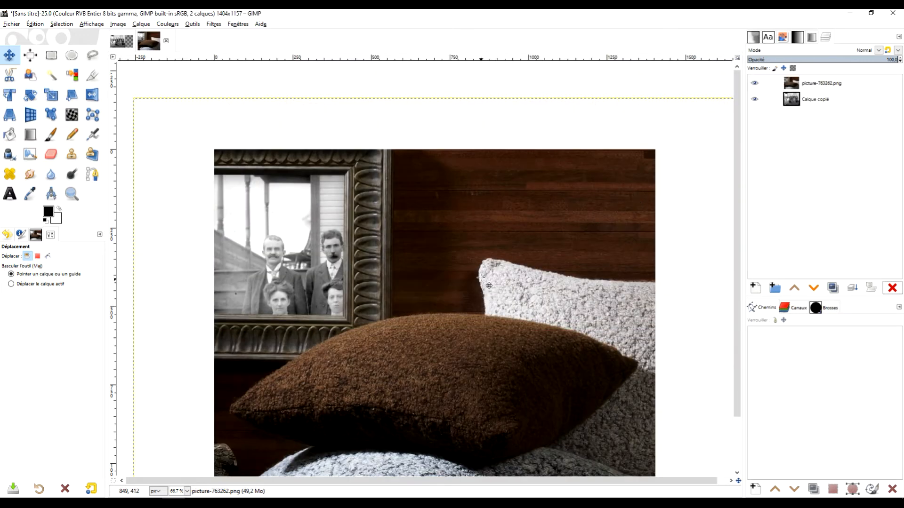
ctrl+scroll(378, 259, down, 1)
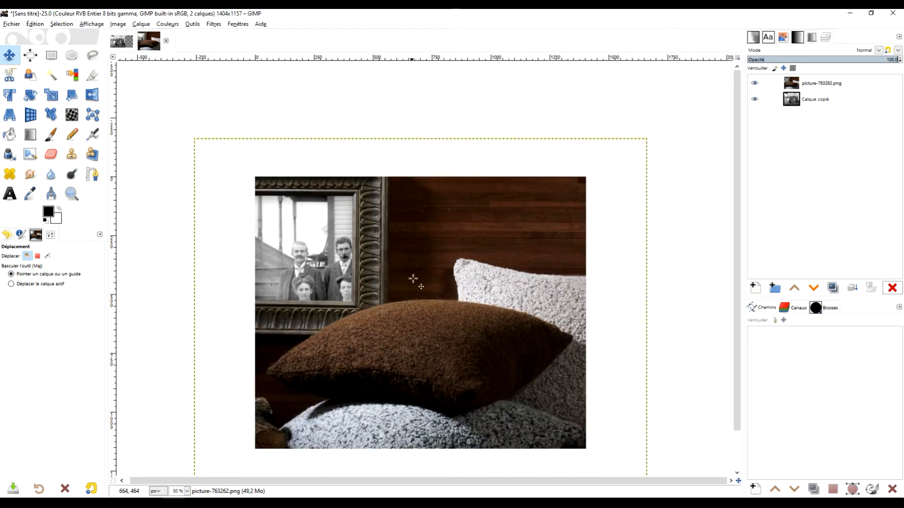
key(ctrl+z)
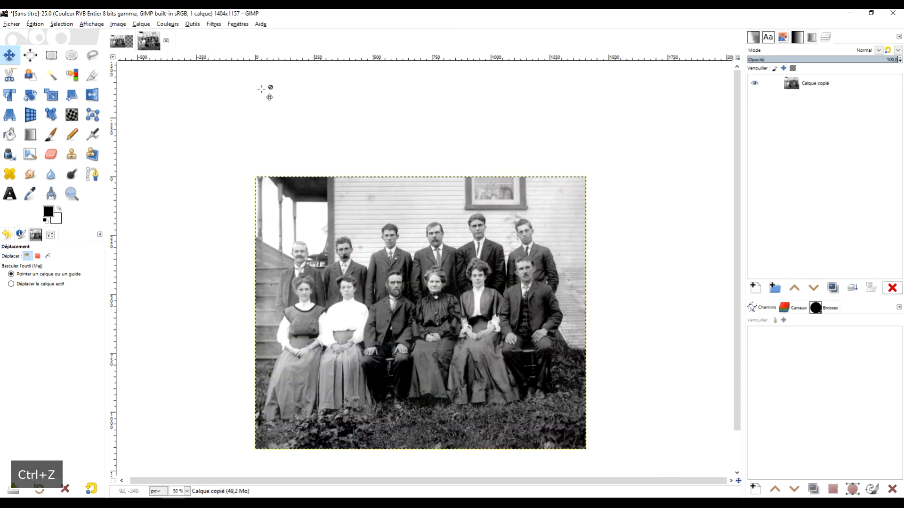
click(10, 24)
click(46, 35)
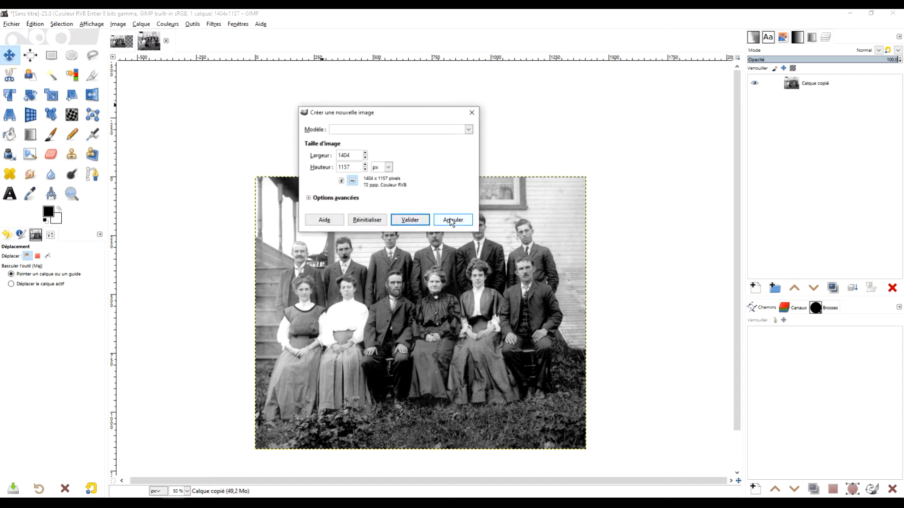
click(451, 220)
Step: Open picture-763262.png as a separate image
click(11, 24)
click(42, 57)
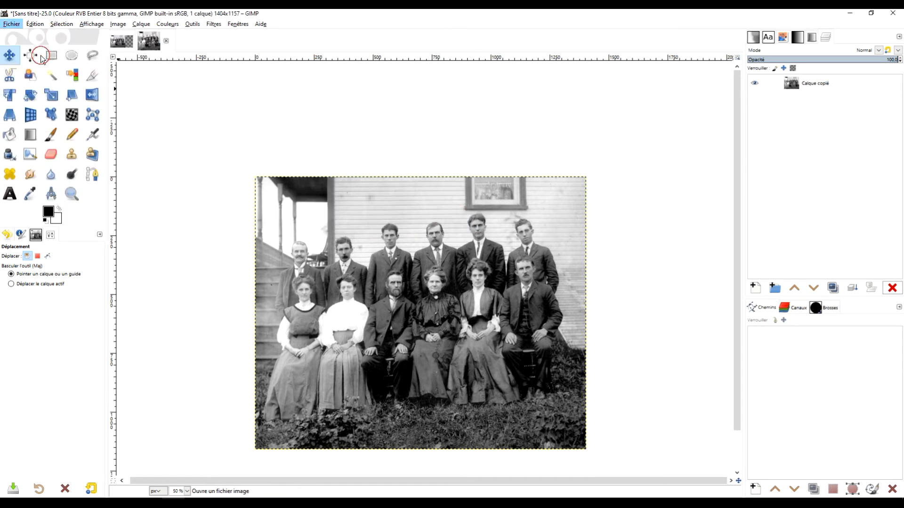
click(658, 359)
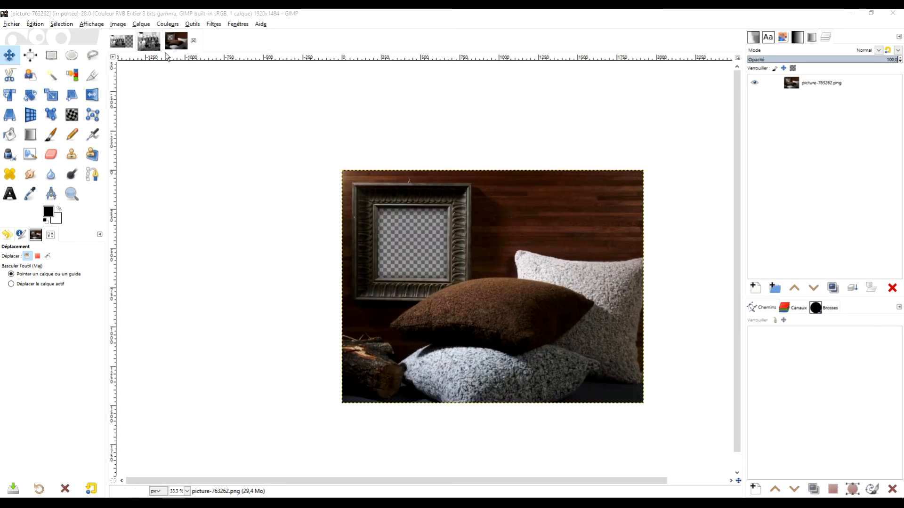
Step: Copy the visible group photo and paste it into the picture-763262 image as a new layer
click(148, 47)
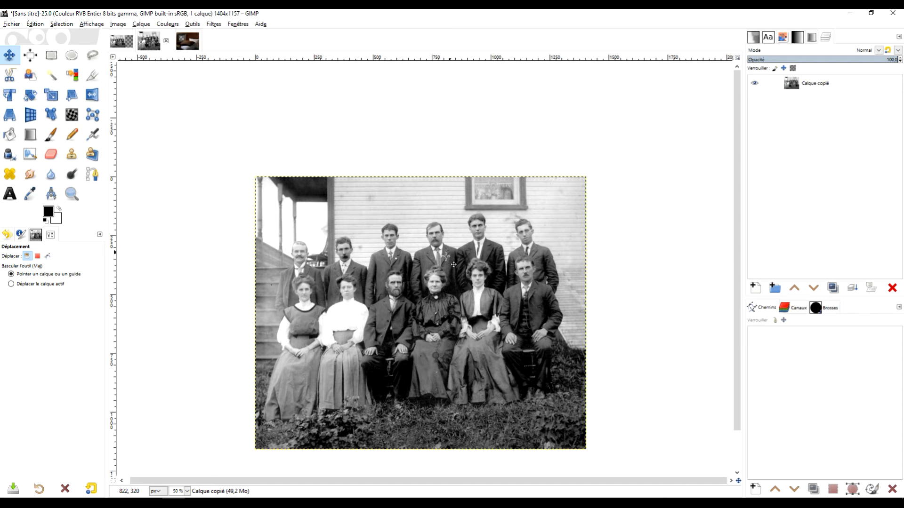
click(34, 24)
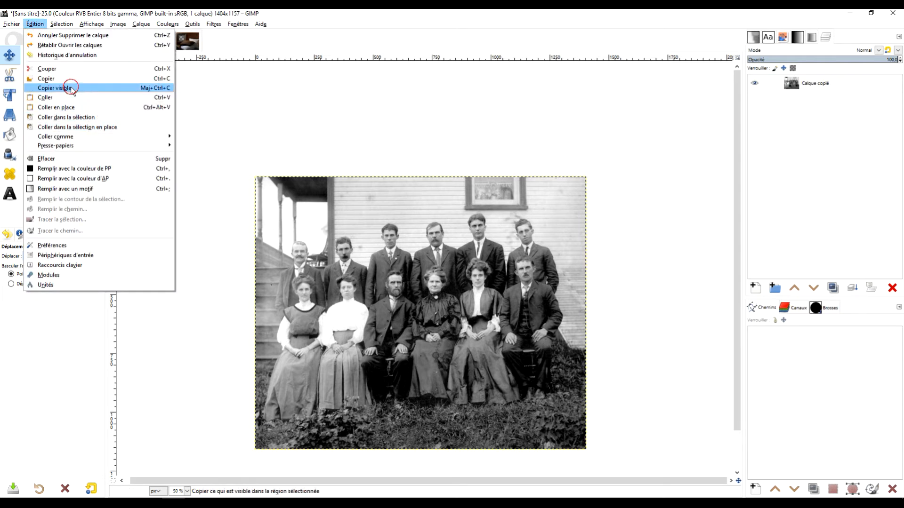
click(70, 88)
click(188, 41)
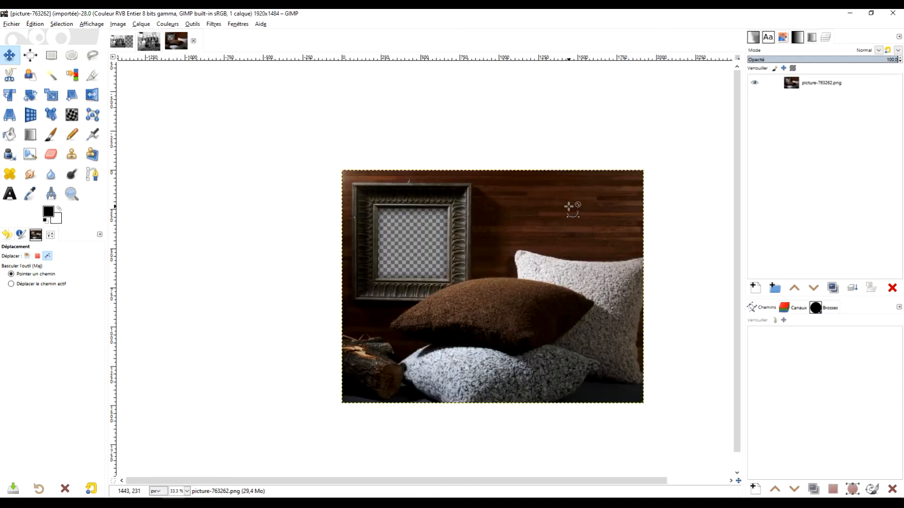
key(ctrl+v)
scroll(500, 258, up, 1)
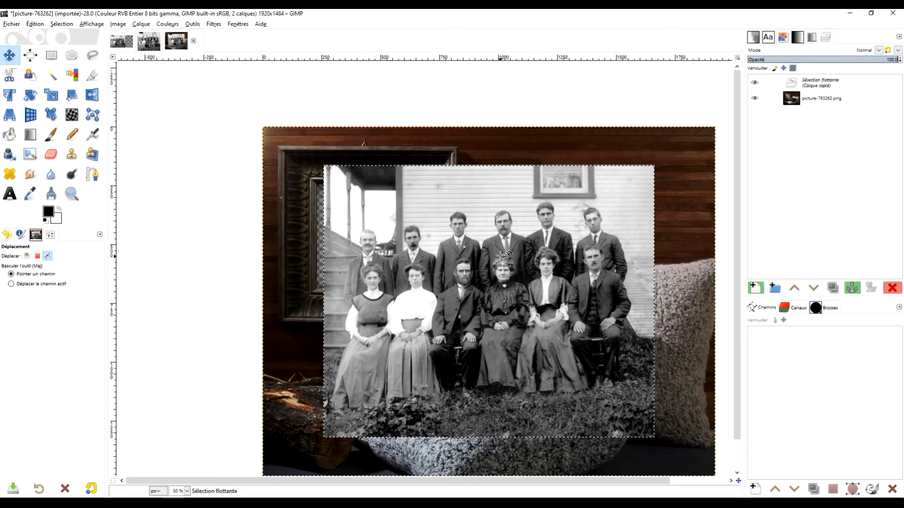
click(756, 287)
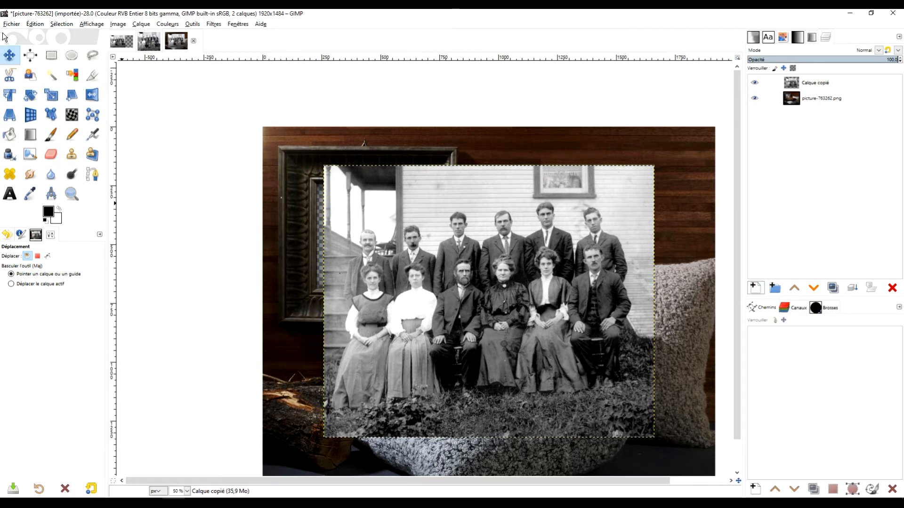
Step: Try to scale the pasted group photo proportionally to about 811 × 668 px, and reset the scaling
click(51, 94)
click(595, 373)
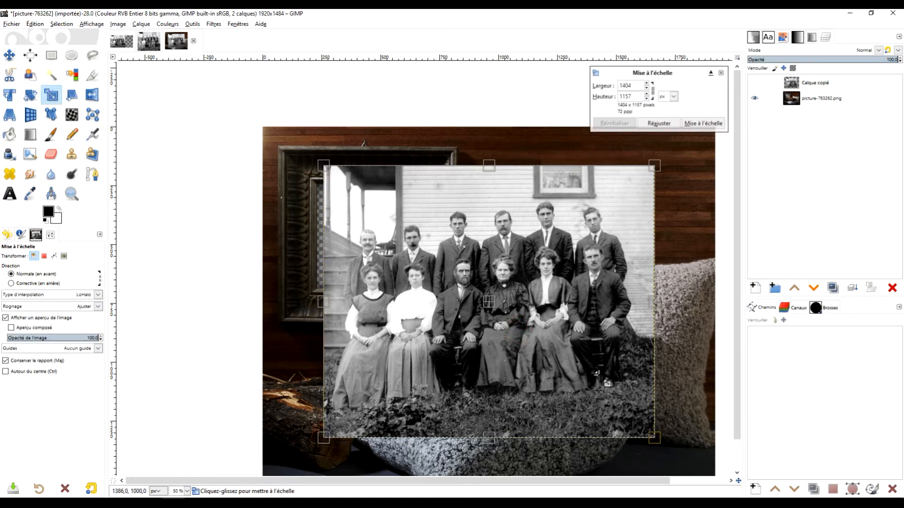
drag(664, 446, 525, 330)
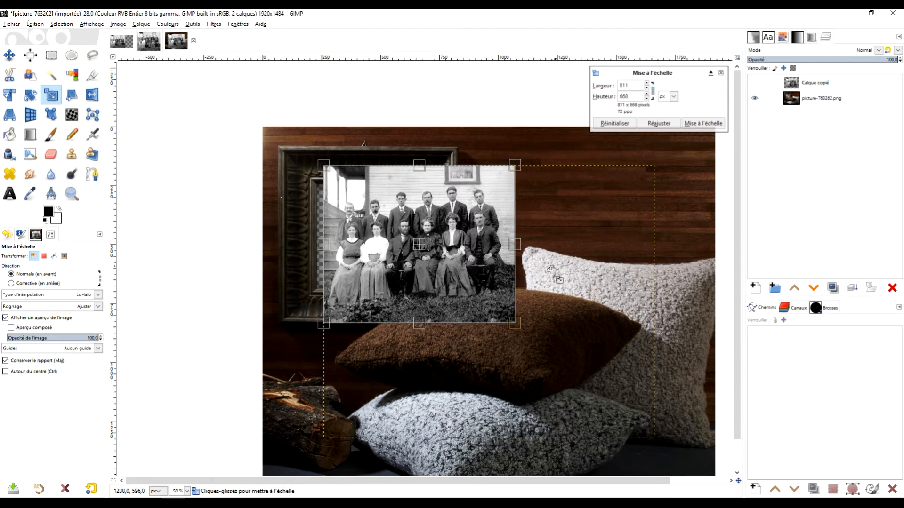
drag(513, 319, 530, 309)
click(614, 124)
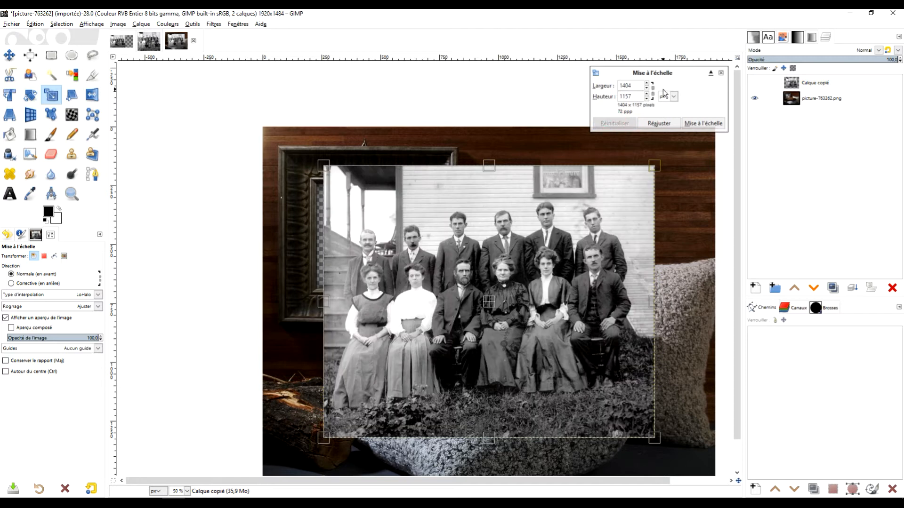
Step: Try to fit the photo to the frame opening at about 454 × 453 px without keeping its proportions, and reset the scaling
drag(665, 449, 490, 306)
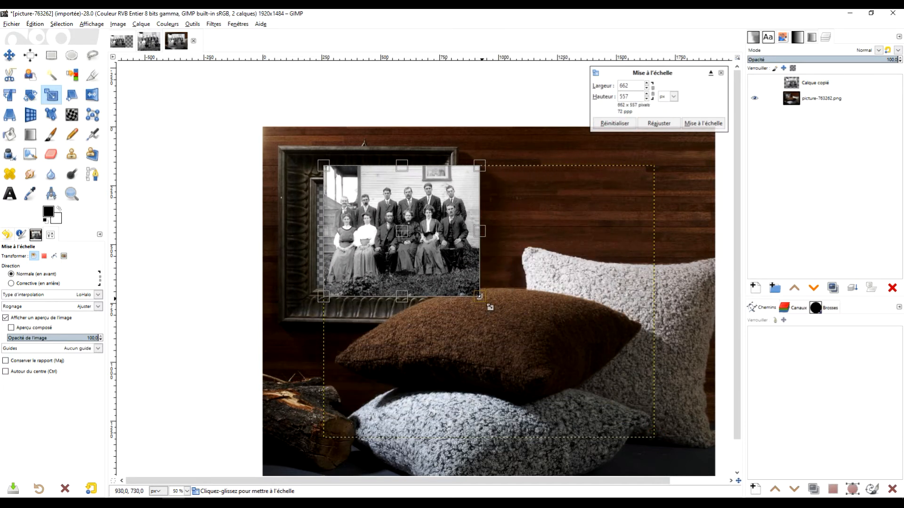
drag(409, 239, 404, 258)
drag(474, 315, 423, 288)
scroll(389, 253, up, 5)
scroll(388, 252, down, 3)
drag(406, 254, 530, 282)
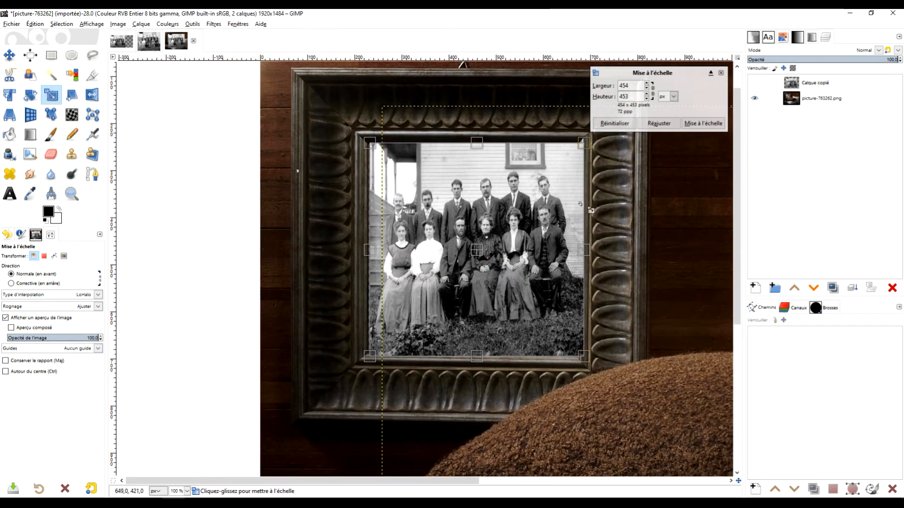
click(615, 124)
Step: Link width and height, scale the photo proportionally to about 555 × 457 px, and position it over the frame opening
scroll(565, 235, down, 3)
click(653, 94)
drag(593, 324, 445, 220)
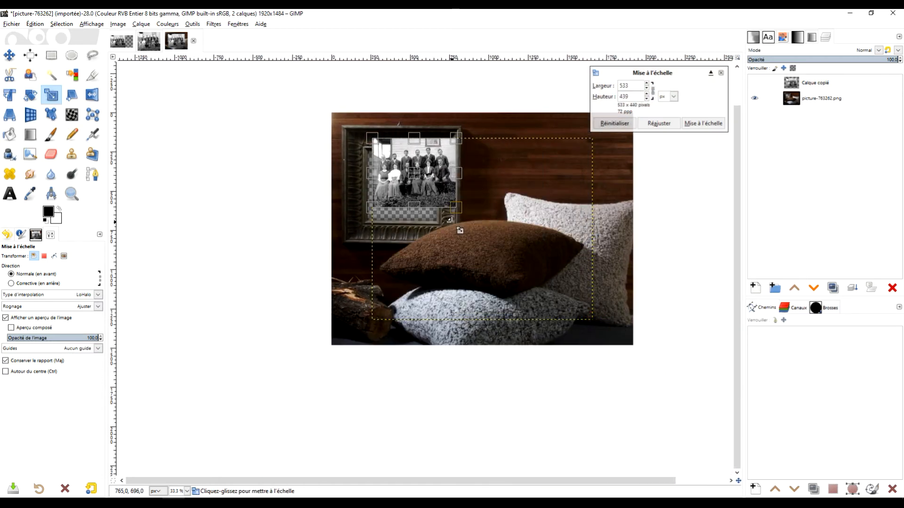
ctrl+scroll(459, 231, up, 3)
drag(467, 163, 454, 204)
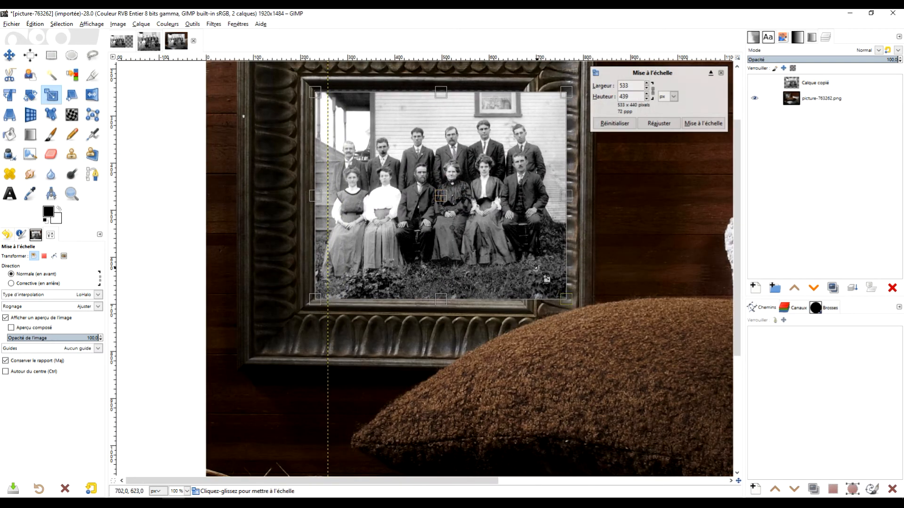
drag(577, 309, 578, 328)
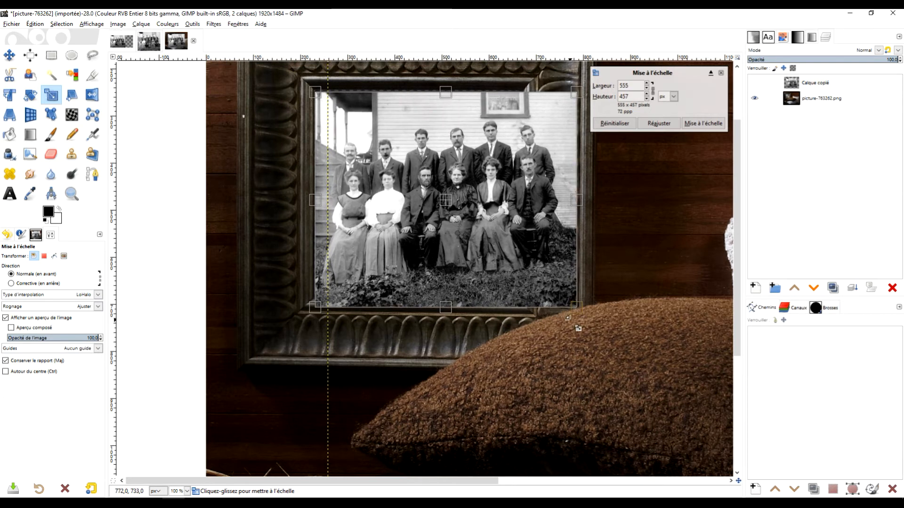
mouse_move(455, 202)
mouse_down()
mouse_move(413, 205)
mouse_move(452, 205)
mouse_up()
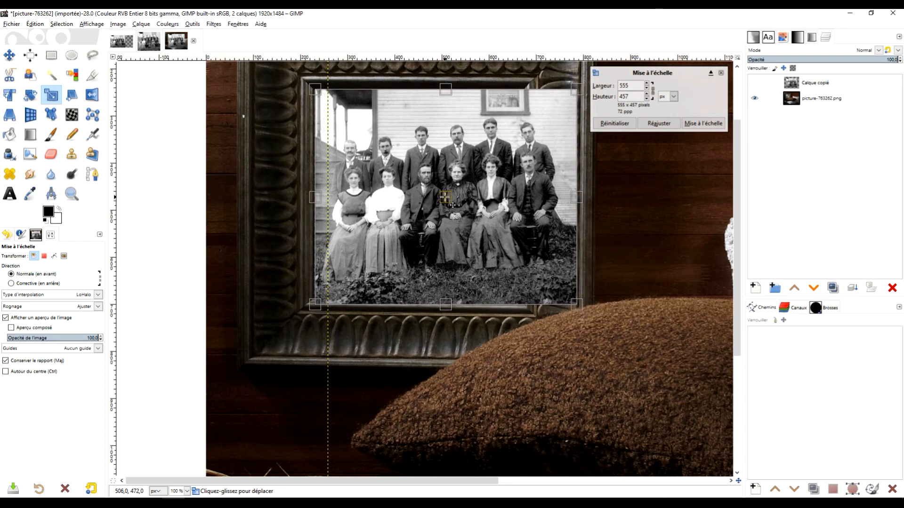
Step: Shrink the photo preview to about 440 × 363 px and position it vertically between the frame opening's edges
drag(576, 305, 521, 260)
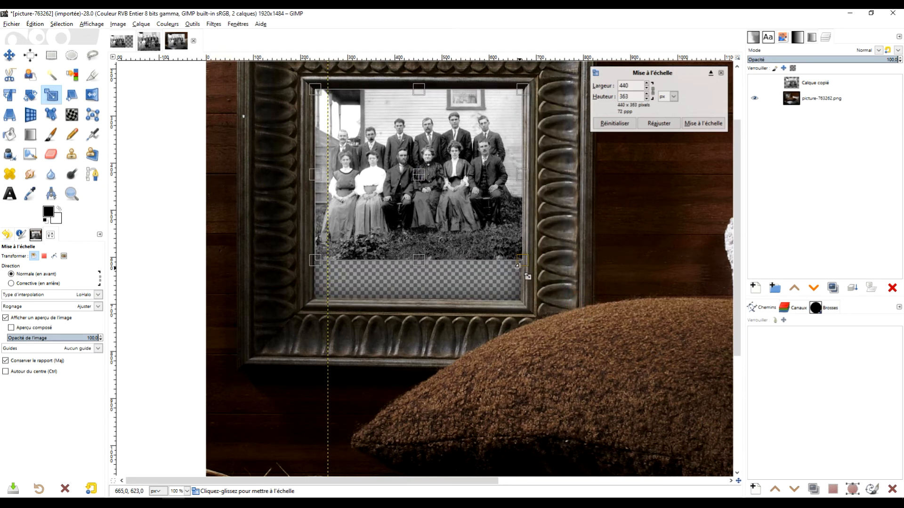
drag(430, 205, 428, 230)
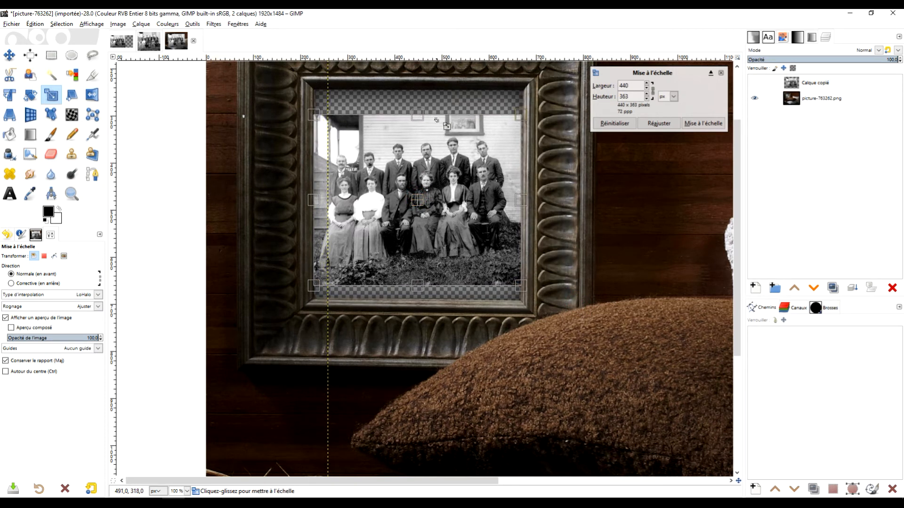
scroll(564, 239, down, 3)
scroll(535, 245, up, 3)
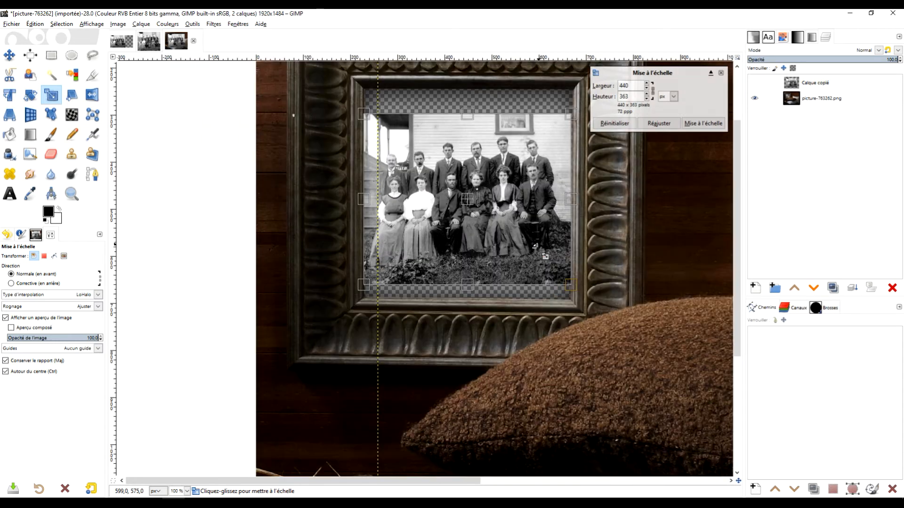
Step: Enlarge the photo to about 666 × 549 px, position it over the wall frame so it covers the opening, and apply the scaling
drag(569, 282, 659, 333)
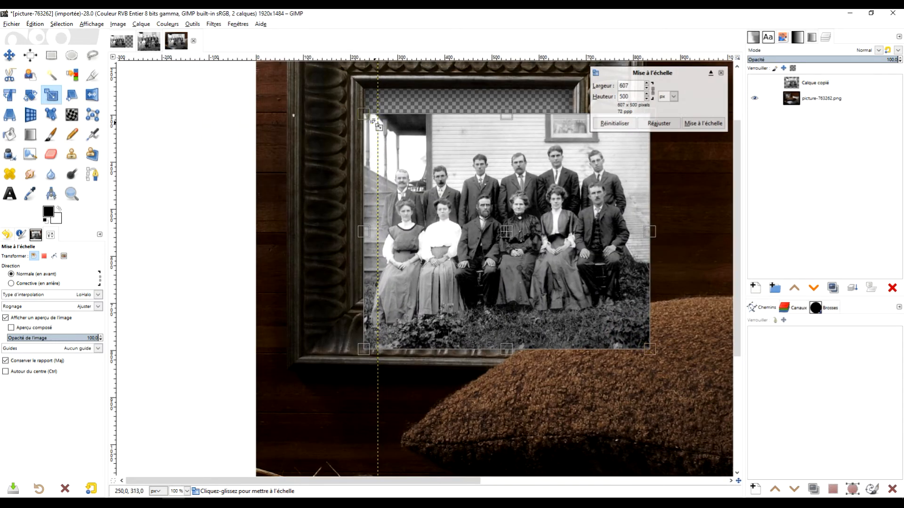
drag(365, 118, 337, 95)
drag(502, 230, 468, 204)
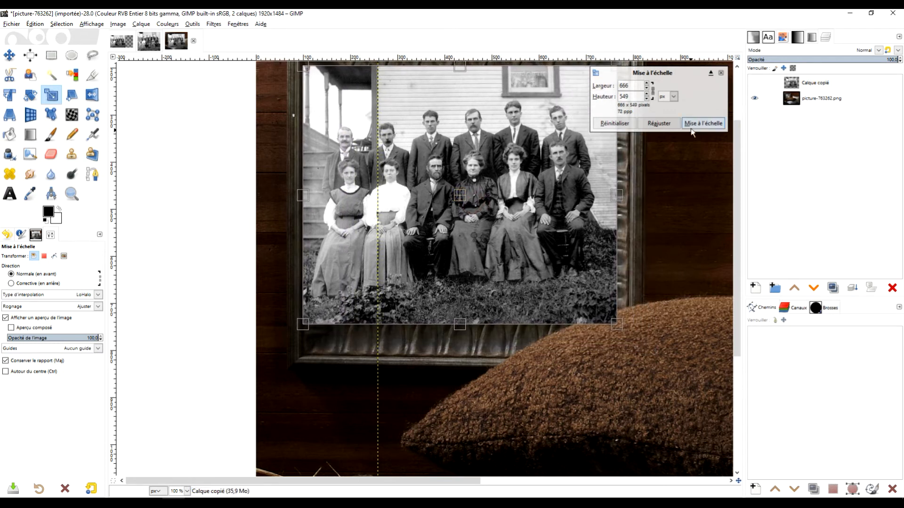
scroll(565, 233, down, 1)
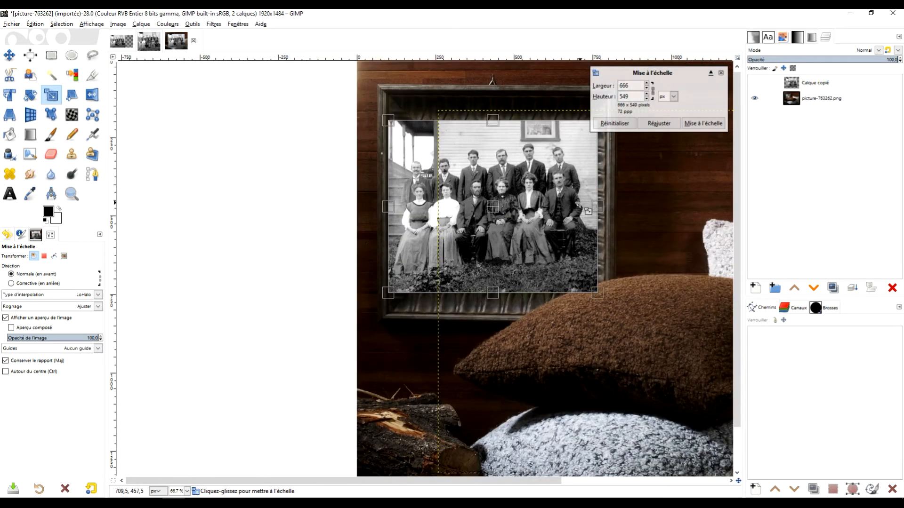
drag(588, 211, 528, 241)
click(710, 122)
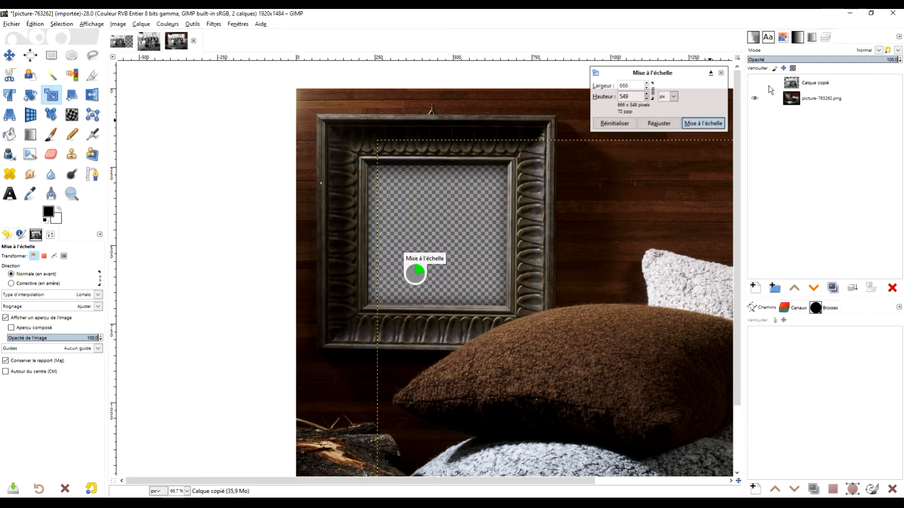
Step: Place the Calque copié photo layer below the picture-763262.png layer
drag(787, 87, 790, 107)
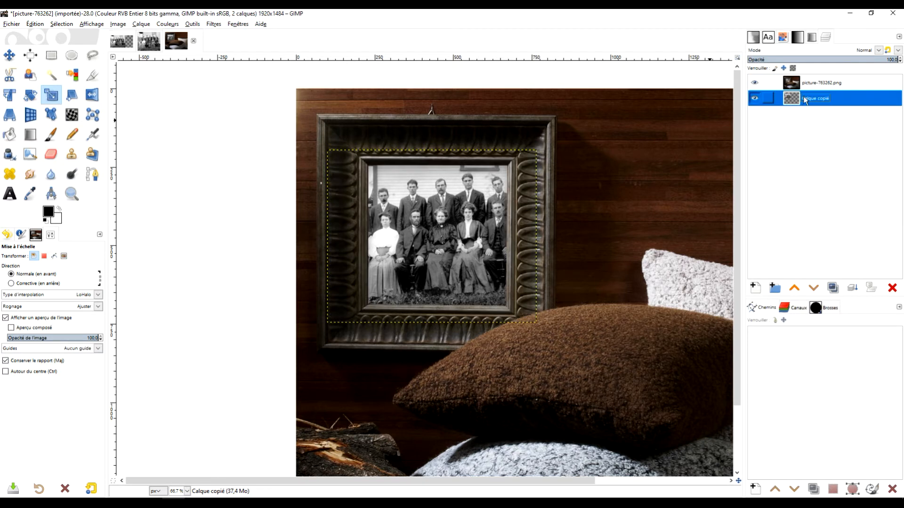
click(794, 289)
click(812, 288)
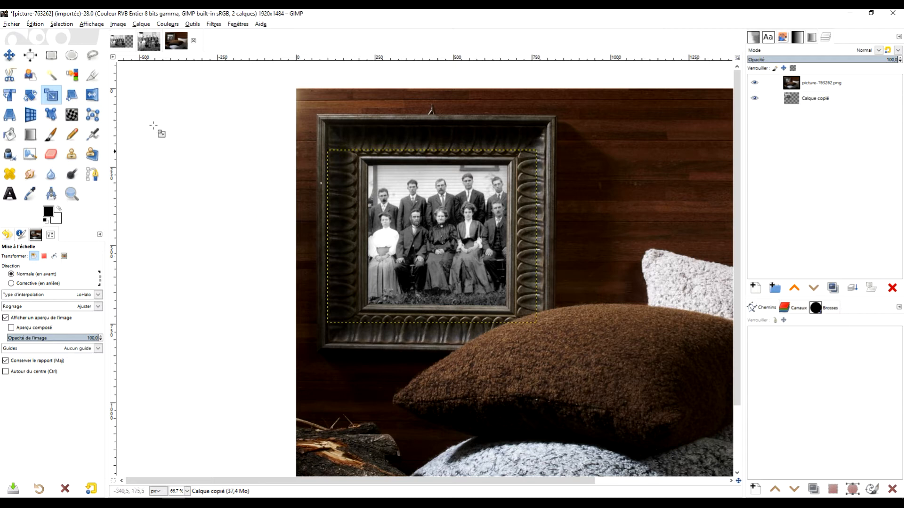
Step: Scale the photo layer to about 638 × 527 px, shift it behind the frame opening, and apply the scaling
click(430, 224)
mouse_move(536, 153)
mouse_down()
mouse_move(506, 170)
mouse_move(527, 157)
mouse_up()
drag(428, 242, 437, 228)
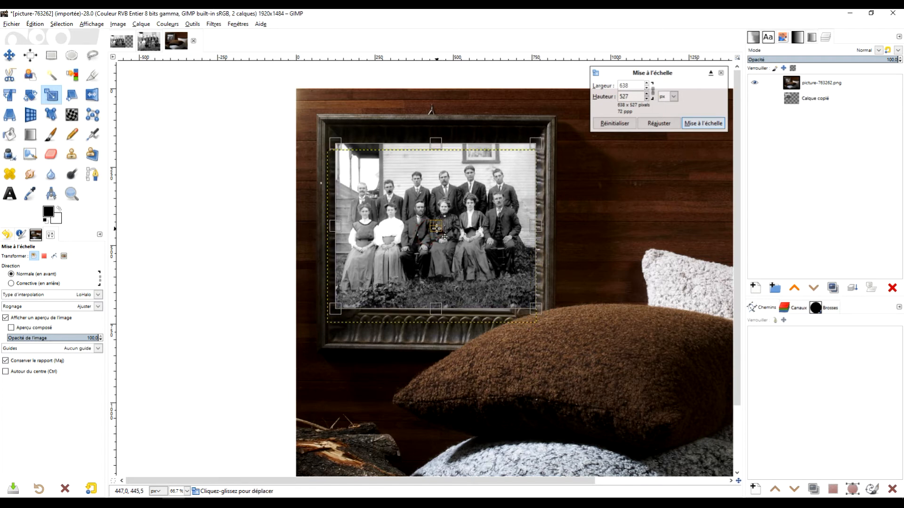
click(694, 124)
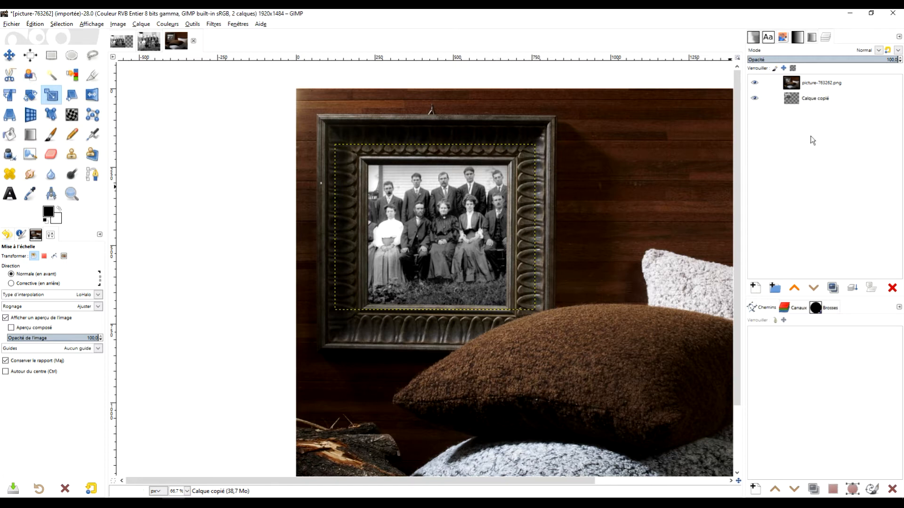
Step: Lower the opacity of the picture-763262.png layer to about 60.6
click(816, 87)
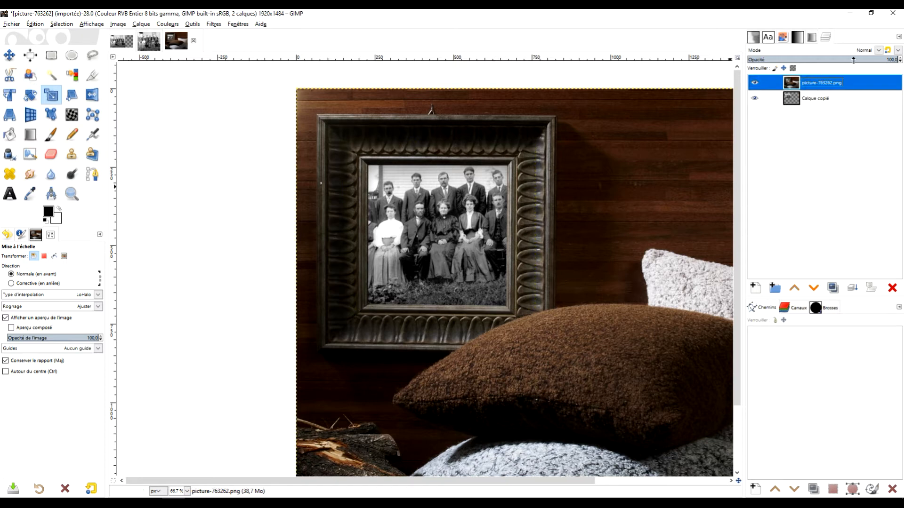
click(853, 60)
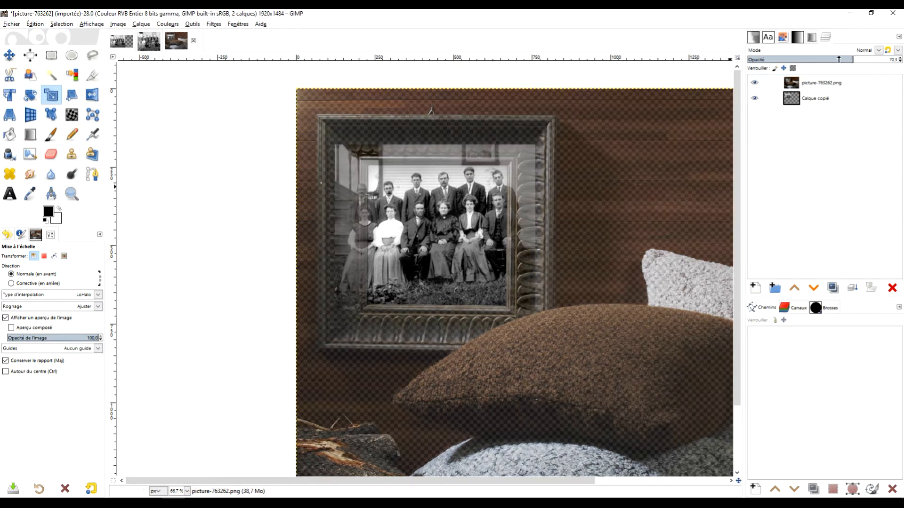
click(838, 59)
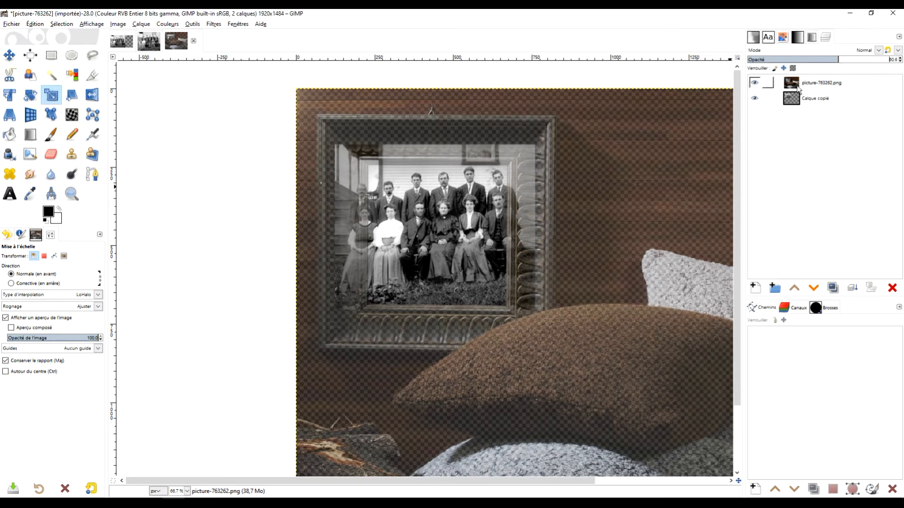
click(798, 89)
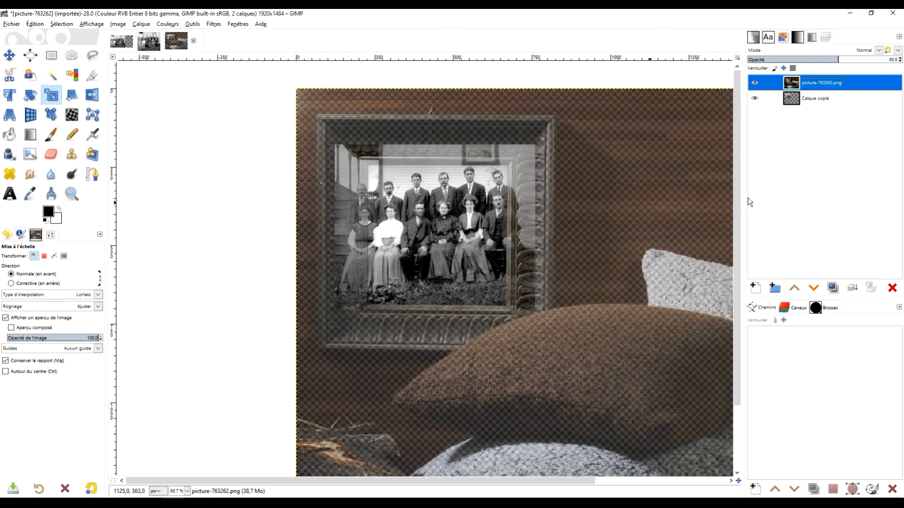
Step: Shrink the Calque copié photo layer to just cover the frame opening, reposition it, and apply the scaling
click(824, 99)
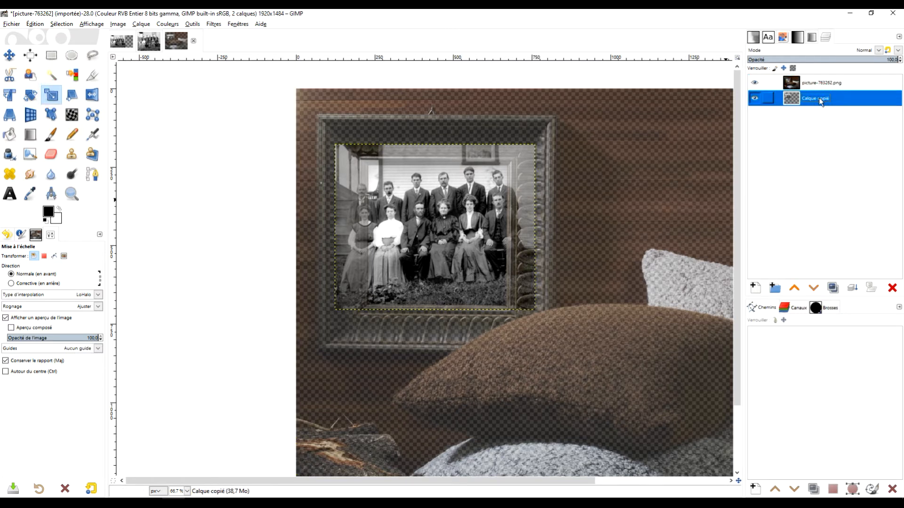
click(422, 234)
drag(536, 147, 519, 160)
drag(337, 308, 342, 309)
drag(436, 250, 447, 248)
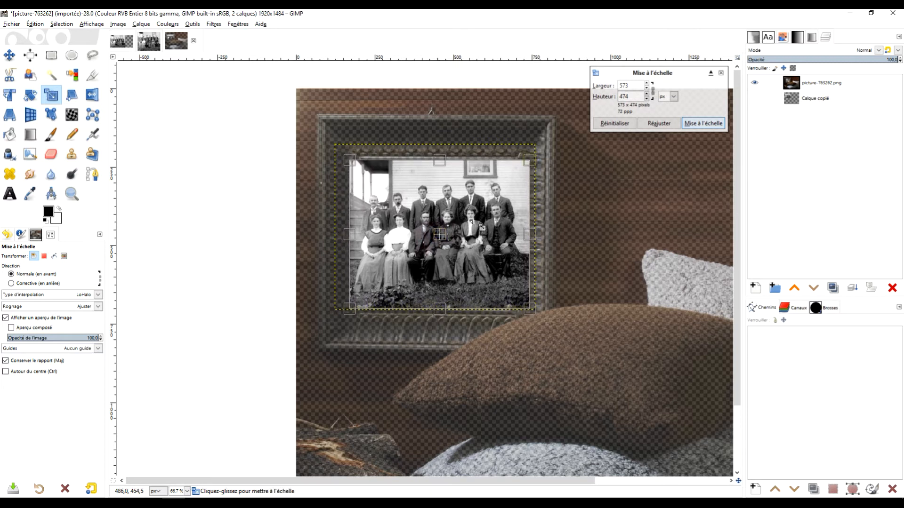
drag(530, 161, 533, 158)
click(703, 123)
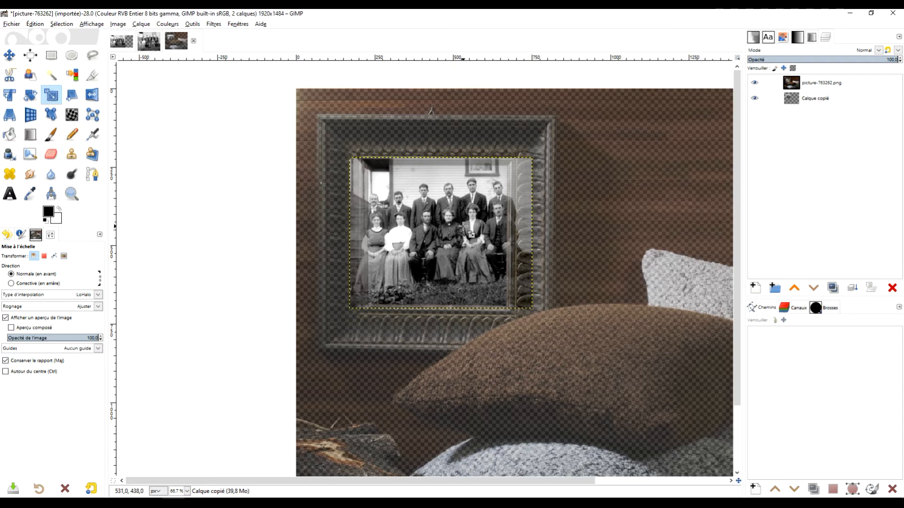
Step: Restore the opacity of the picture-763262.png layer to 100 and switch to the Rectangle Select tool
click(826, 85)
drag(840, 58, 903, 58)
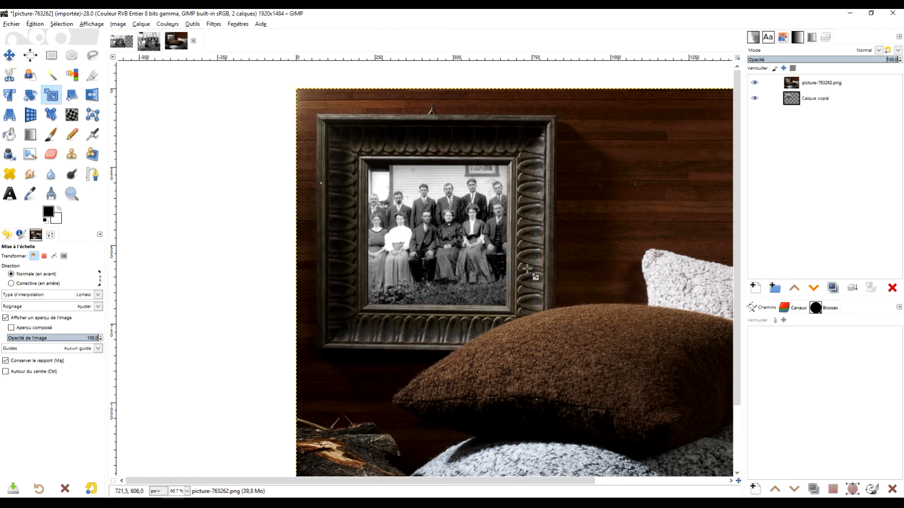
click(53, 56)
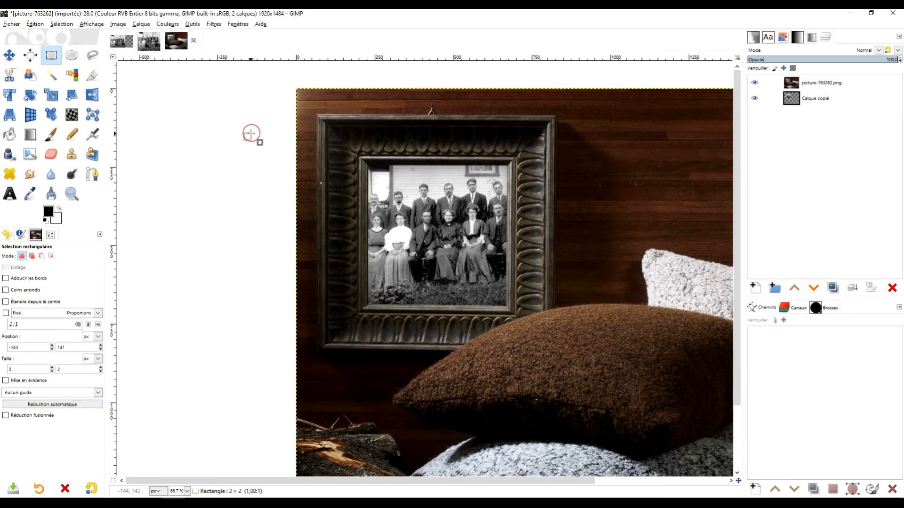
ctrl+scroll(472, 271, down, 1)
scroll(494, 256, down, 1)
scroll(494, 256, right, 1)
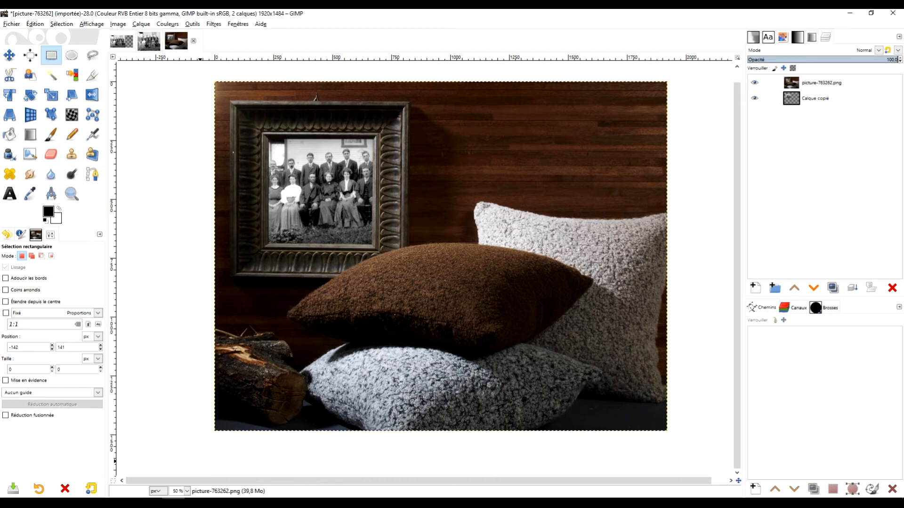
Step: Switch to the browser and copy the Unsplash photo of gilded portrait frames to the clipboard
key(alt+Tab)
click(507, 19)
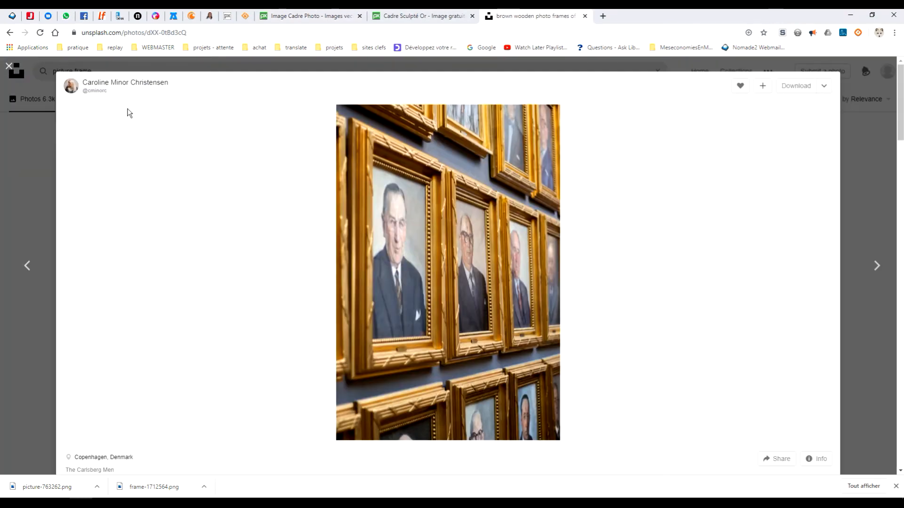
right_click(434, 202)
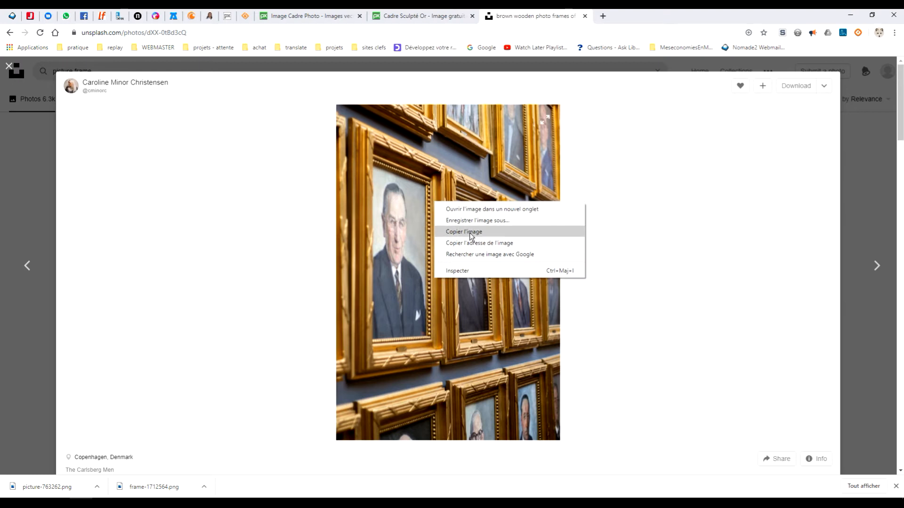
click(470, 232)
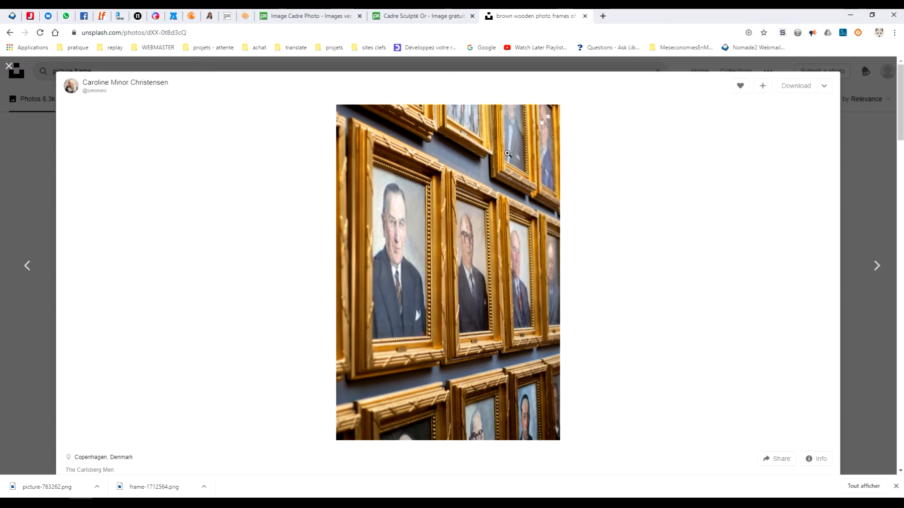
Step: Return to GIMP and paste the copied frames photo as a new image
key(alt+Tab)
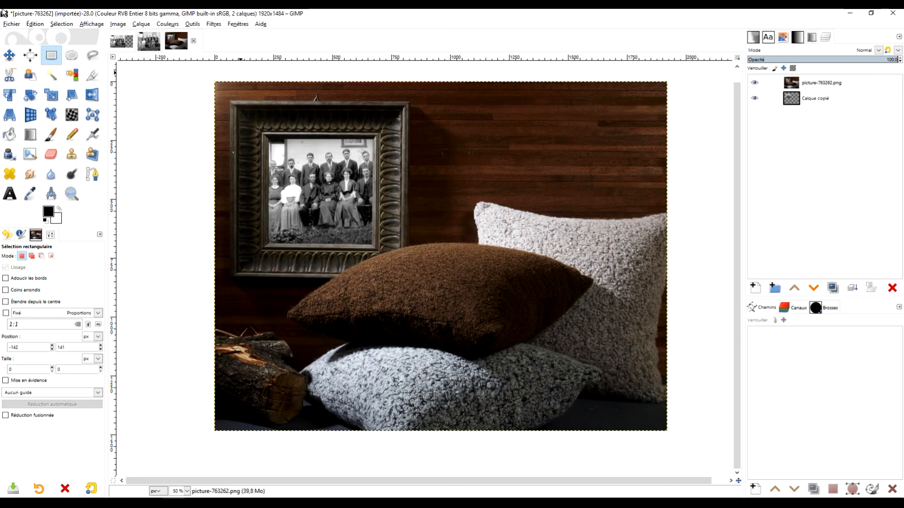
click(35, 24)
mouse_move(118, 141)
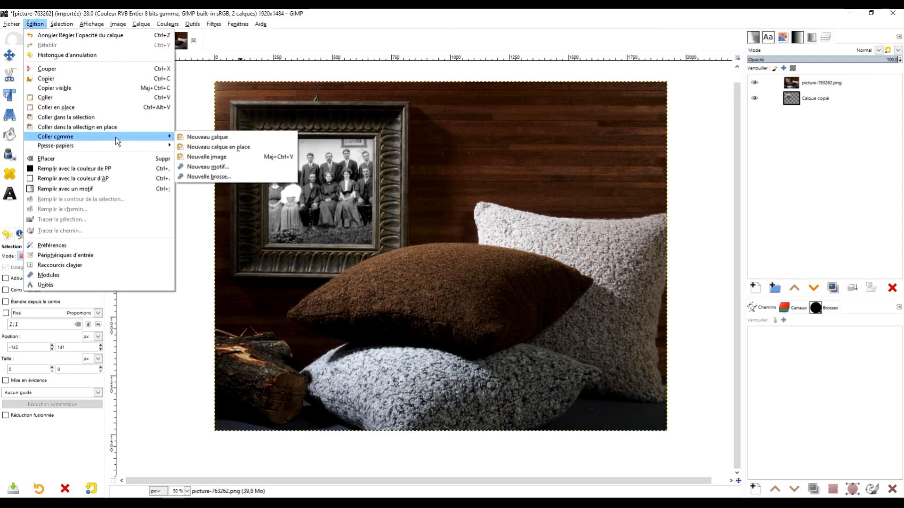
click(208, 157)
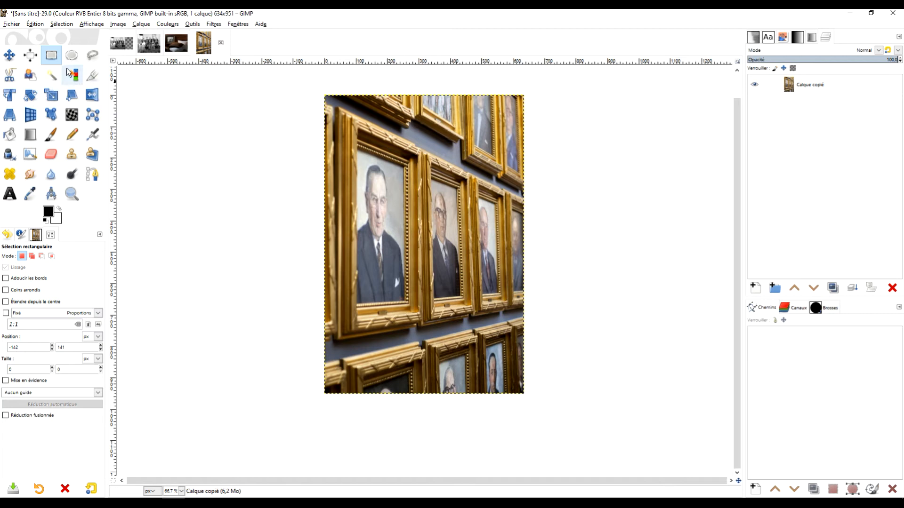
Step: With the Free Select tool, trace the left and top outer edges of the large gold frame in the foreground
click(92, 55)
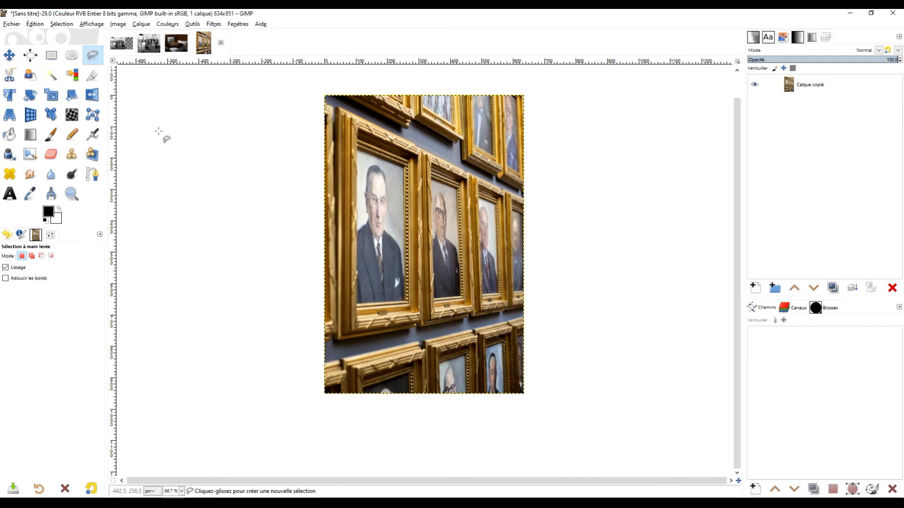
ctrl+scroll(357, 291, up, 1)
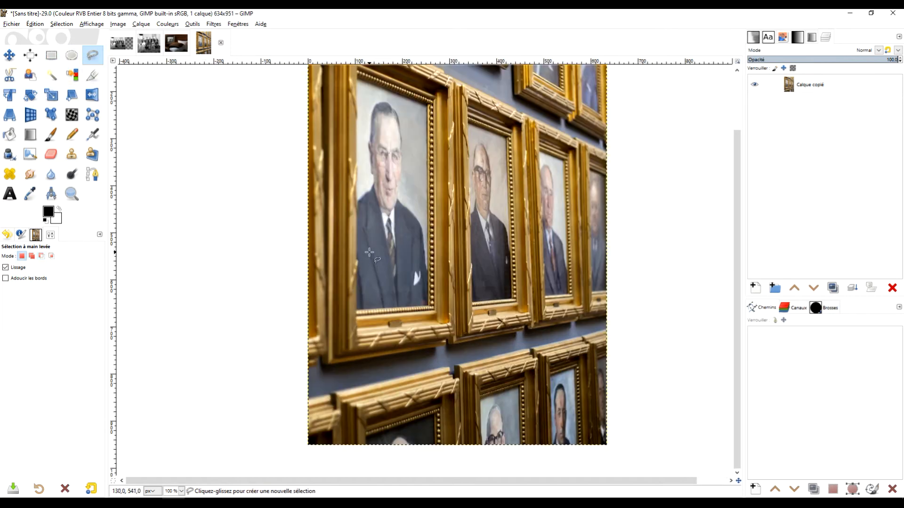
scroll(360, 301, up, 3)
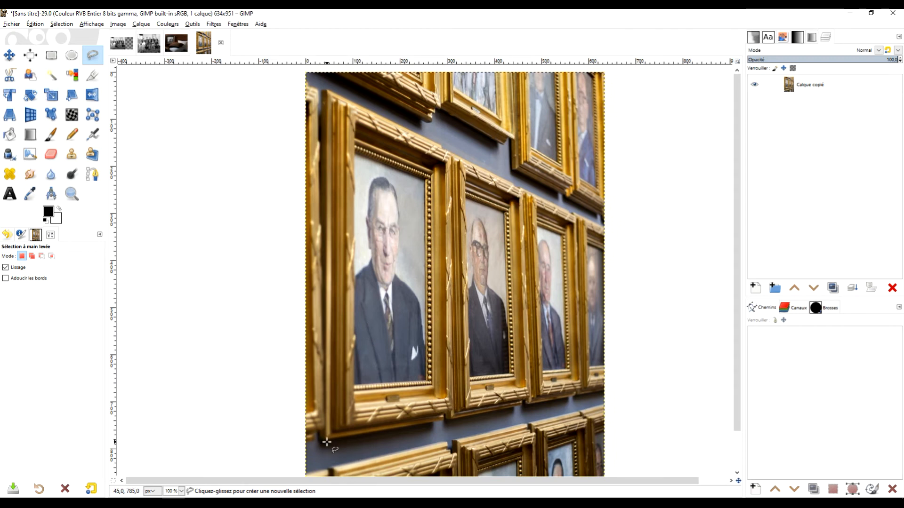
click(319, 443)
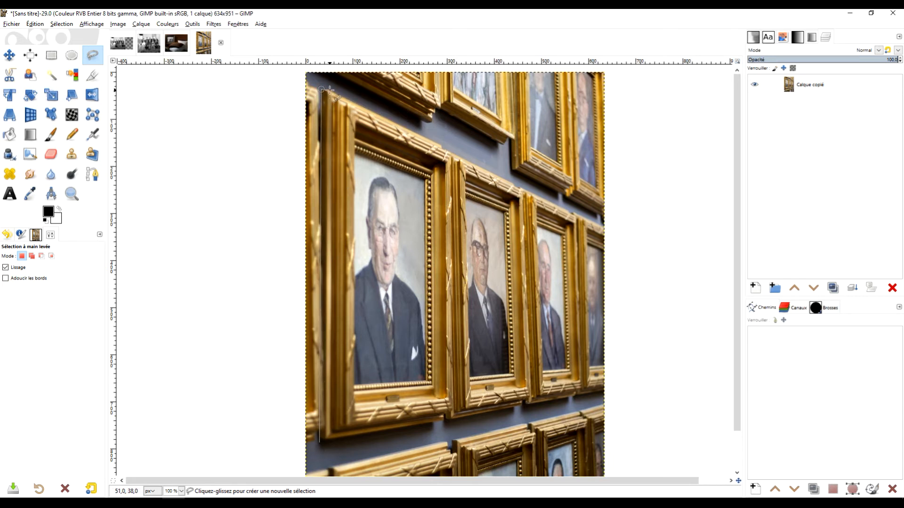
key(3)
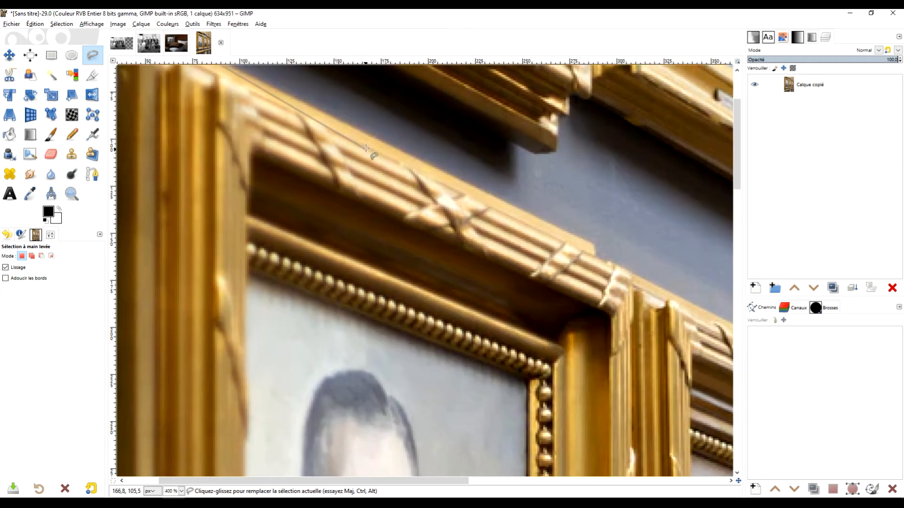
scroll(367, 148, down, 3)
scroll(376, 188, up, 1)
scroll(400, 235, up, 2)
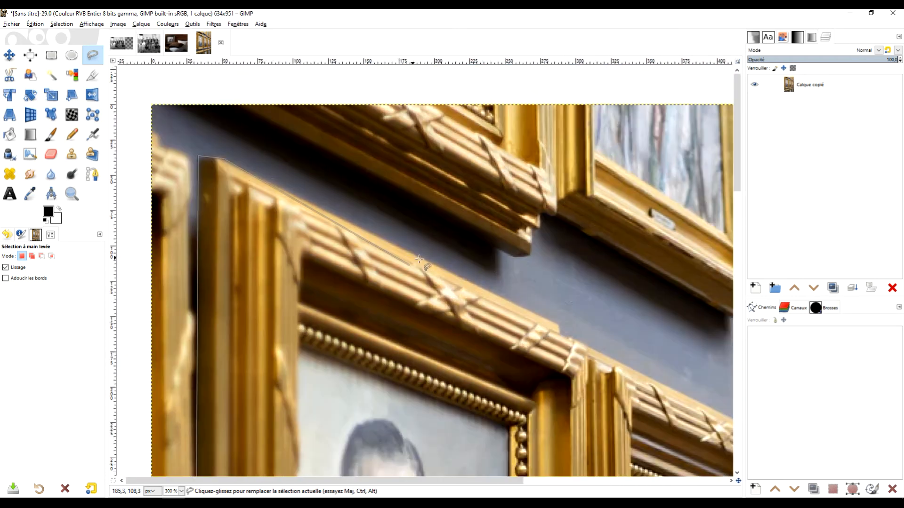
click(562, 334)
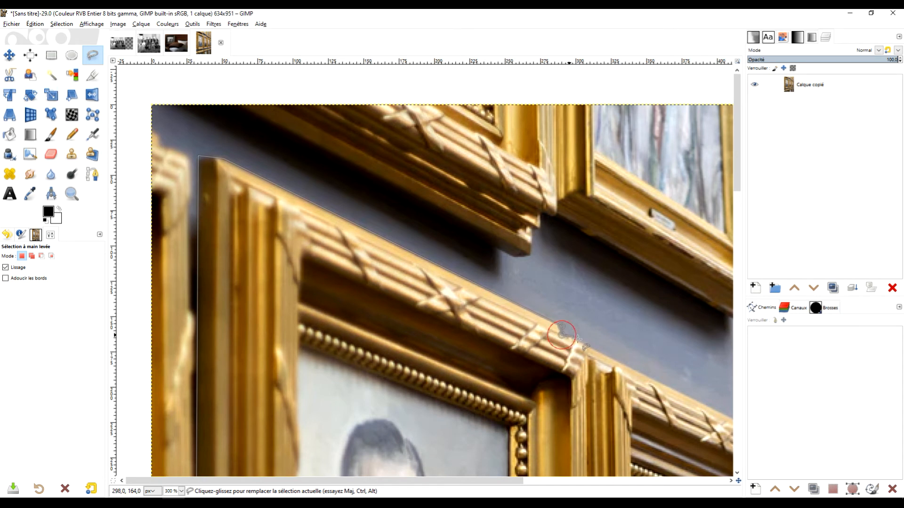
Step: Continue the free selection down the large frame's right edge and along its bottom edge, closing it at the starting corner
scroll(586, 347, down, 3)
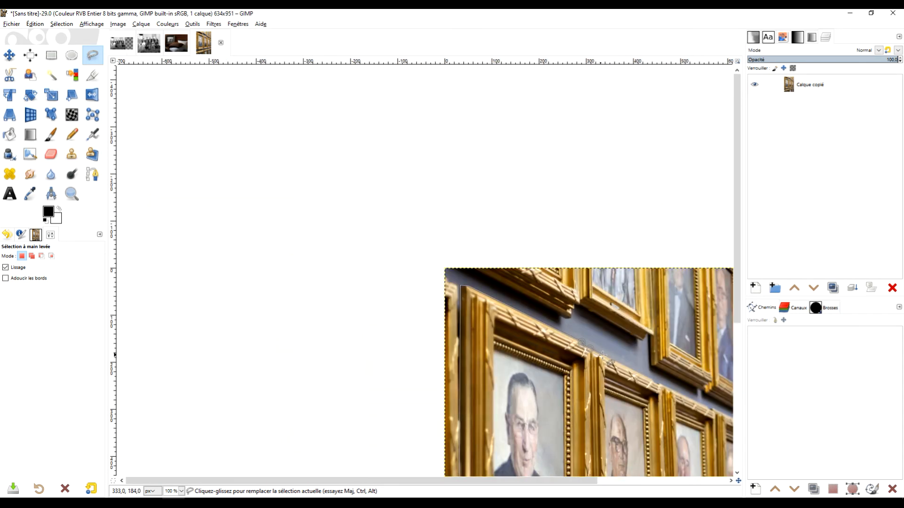
scroll(451, 245, up, 2)
scroll(450, 245, up, 1)
scroll(461, 283, down, 3)
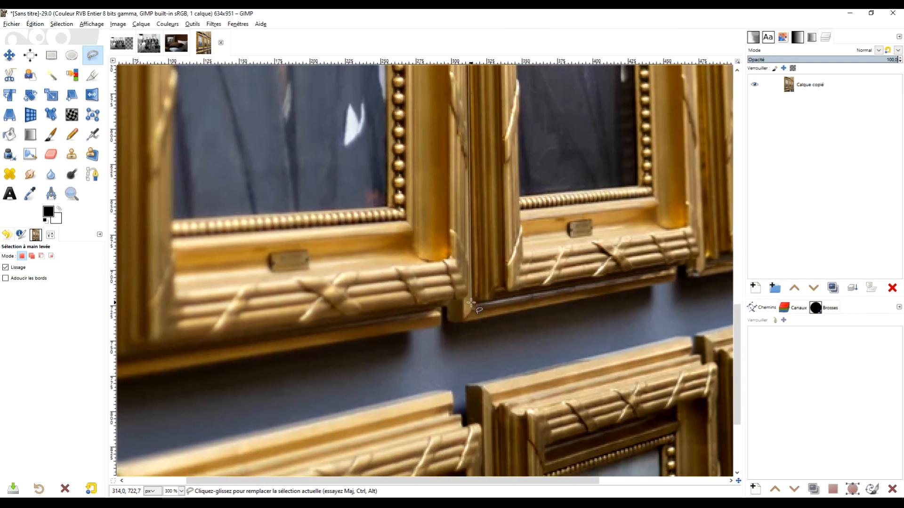
click(441, 309)
click(440, 325)
drag(352, 340, 578, 273)
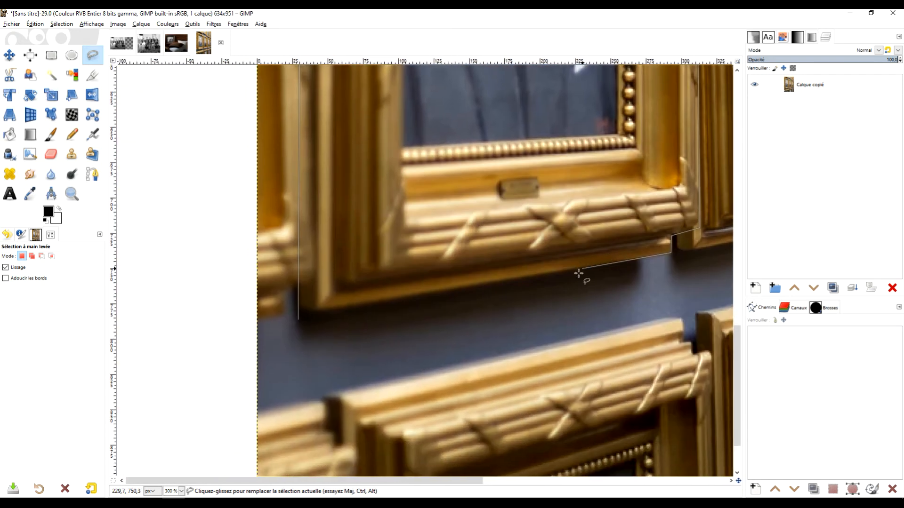
click(299, 320)
scroll(556, 175, down, 4)
drag(588, 155, 455, 331)
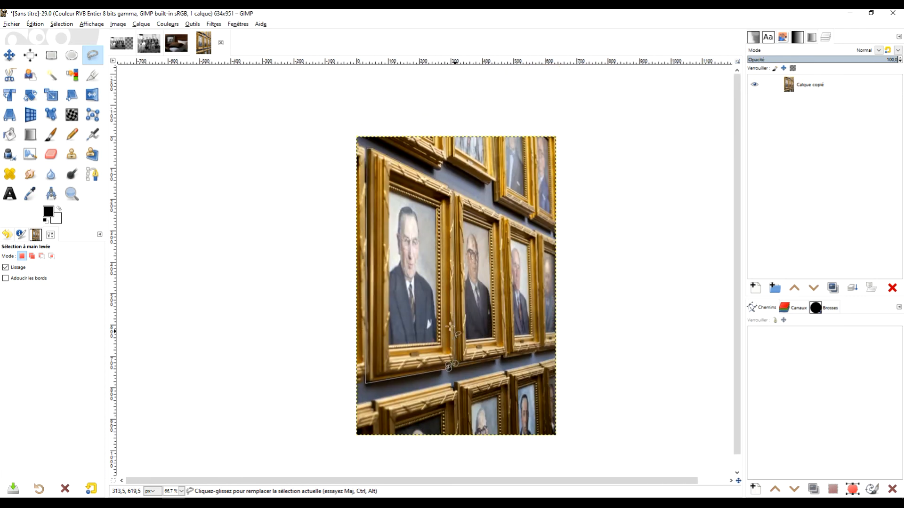
Step: Invert the selection so that everything outside the large gold frame is selected
scroll(402, 292, up, 2)
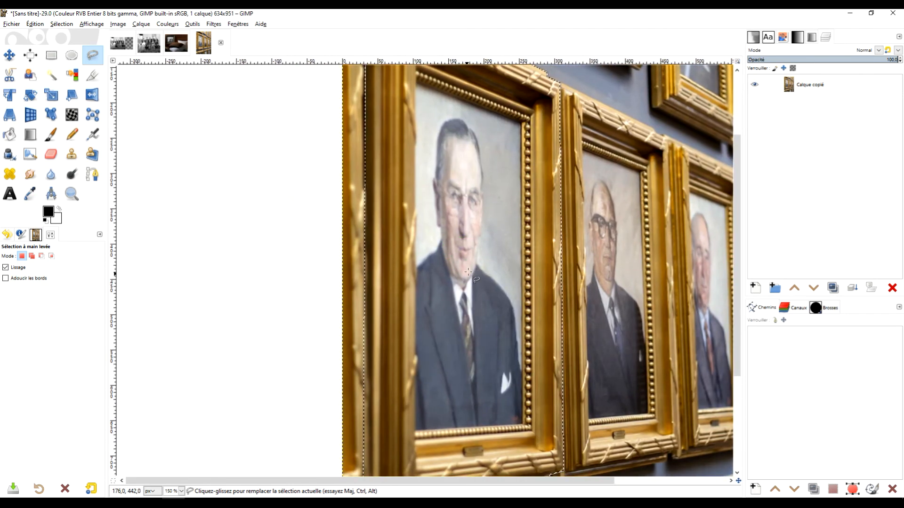
scroll(467, 271, down, 1)
drag(476, 253, 425, 243)
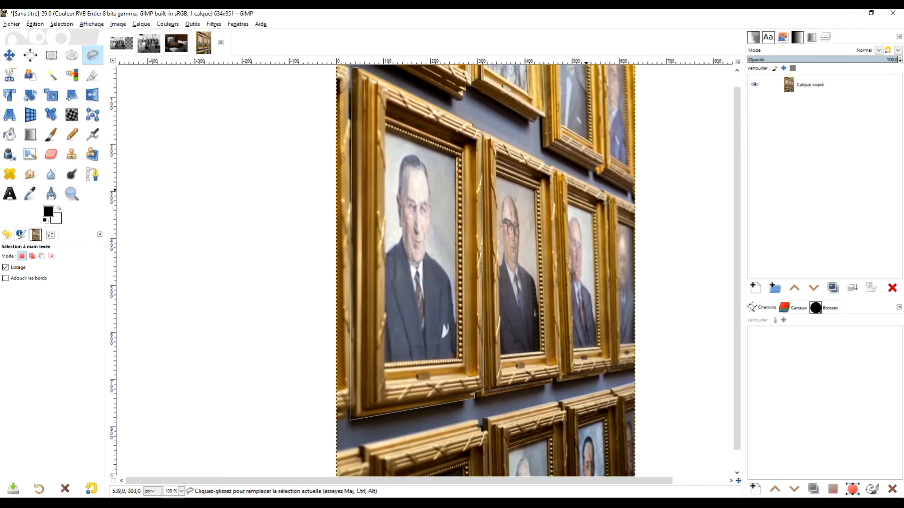
drag(441, 200, 472, 194)
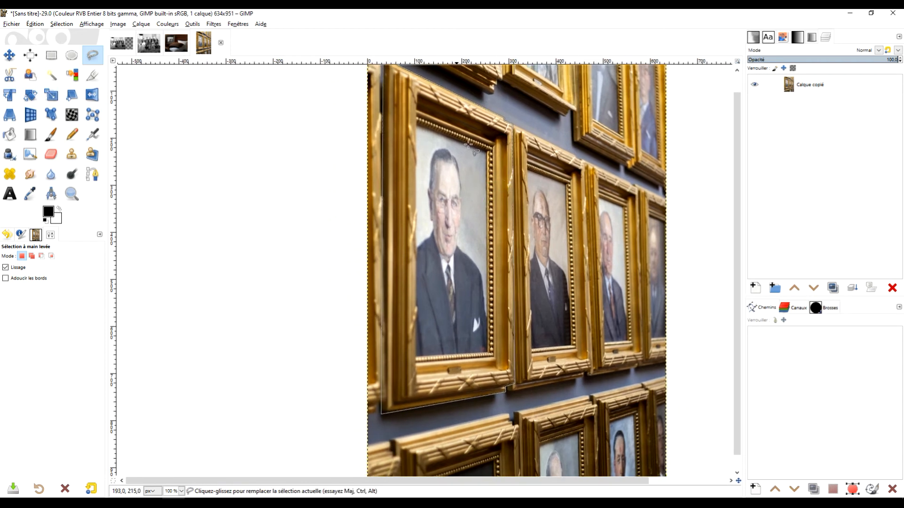
click(61, 23)
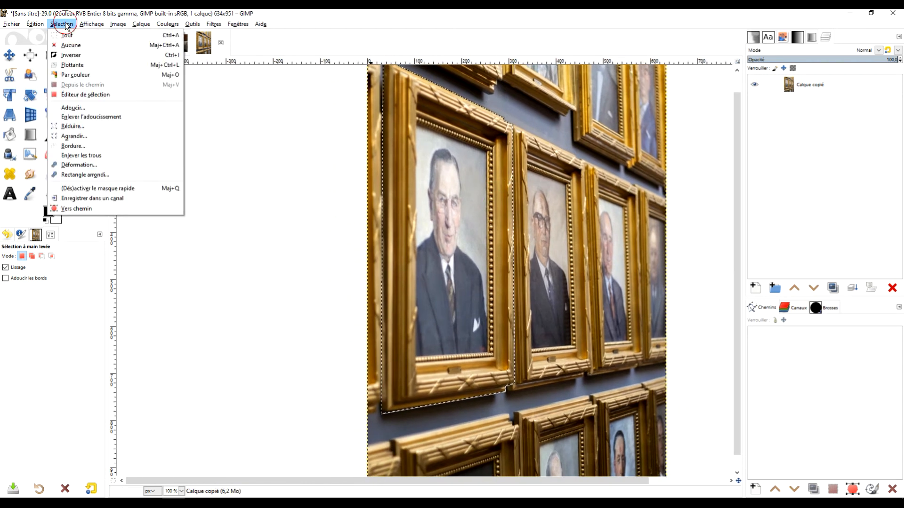
click(83, 56)
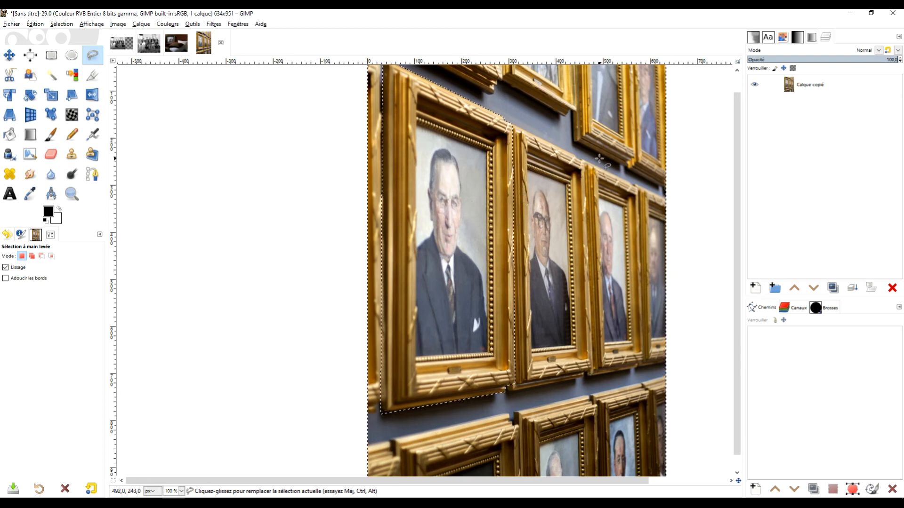
drag(568, 191, 532, 170)
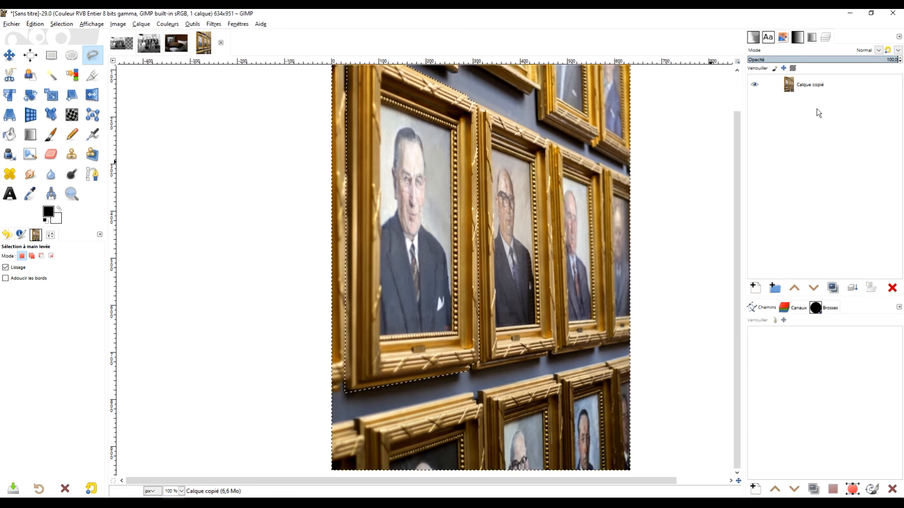
Step: Check that the layer has an alpha channel, delete everything outside the gold frame, and clear the selection
right_click(806, 89)
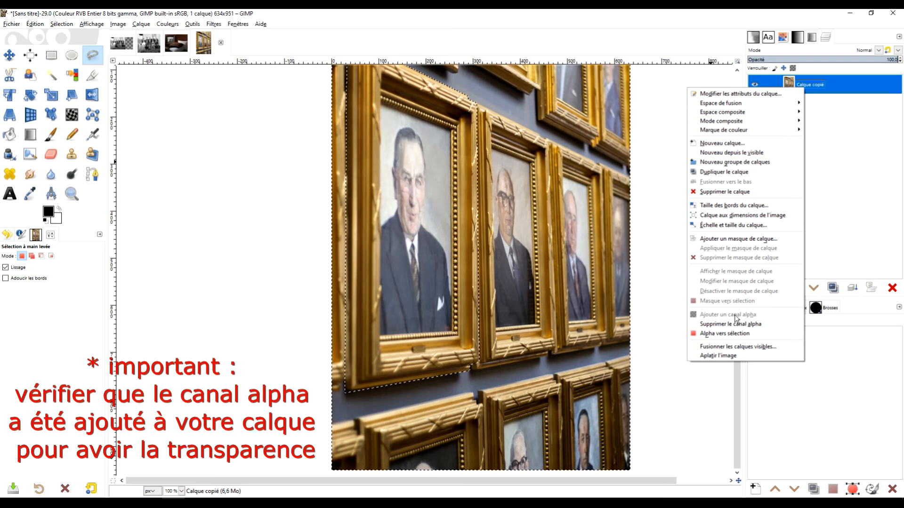
click(826, 159)
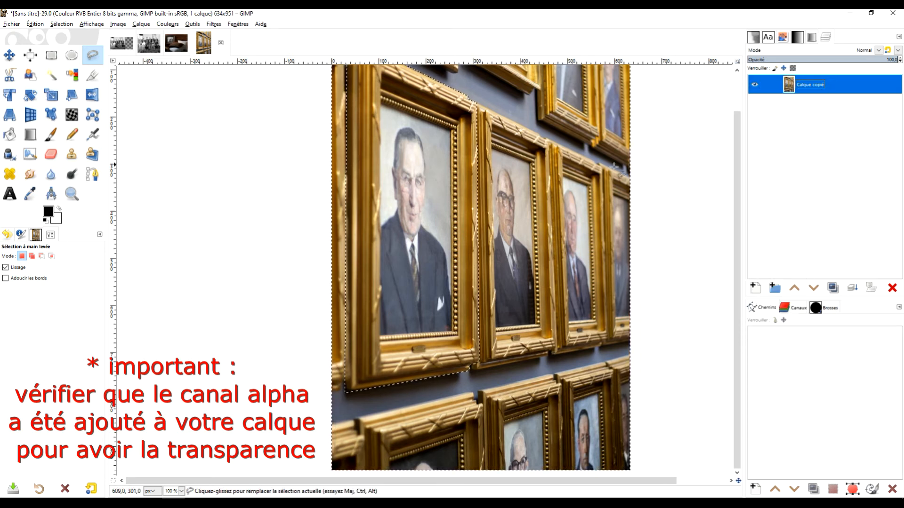
key(Delete)
drag(533, 180, 475, 221)
click(51, 55)
click(224, 241)
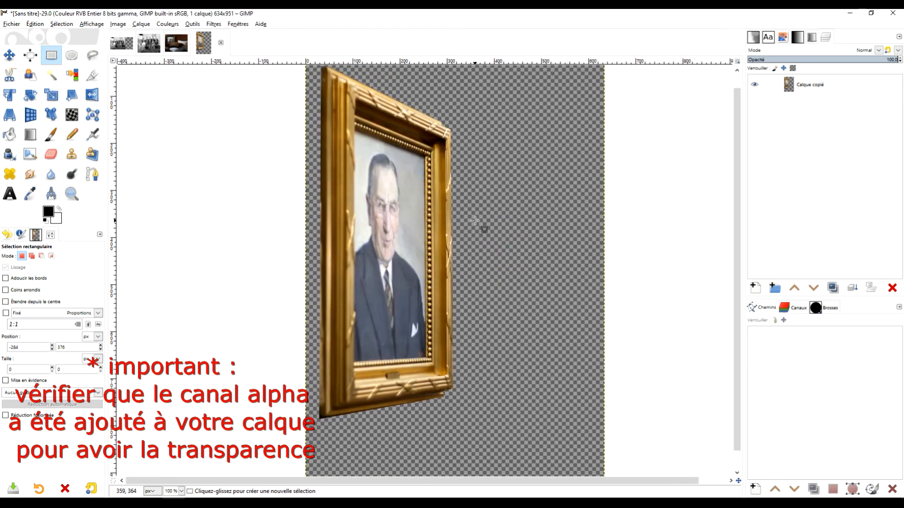
Step: Copy the entire family group photo and paste it into the gold frame image
click(149, 44)
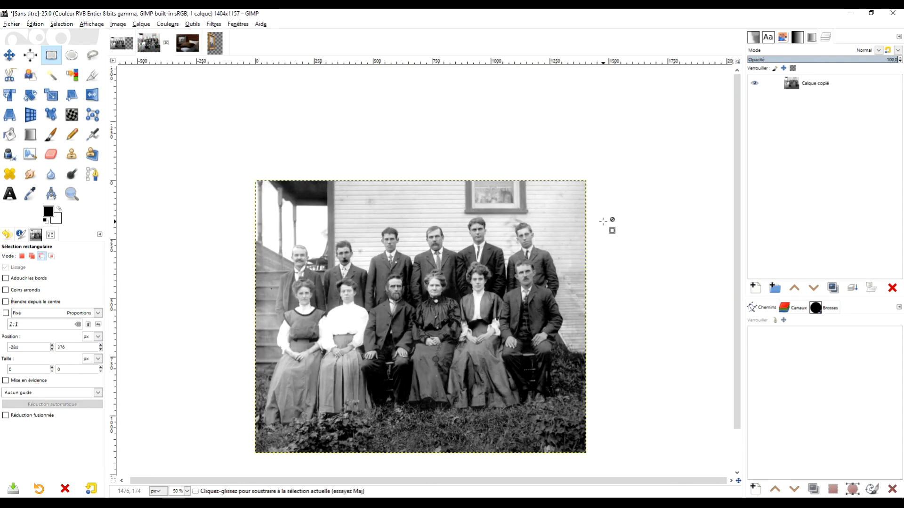
key(ctrl+a)
key(ctrl+c)
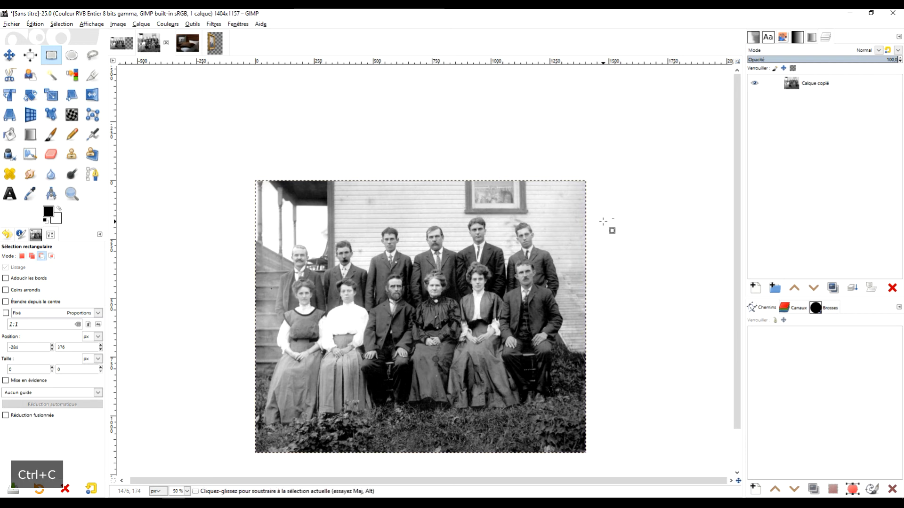
click(34, 24)
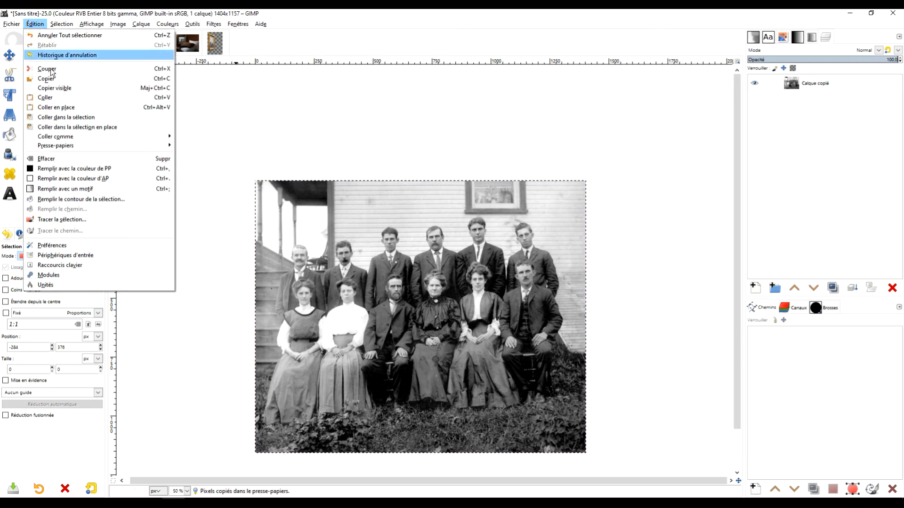
click(77, 89)
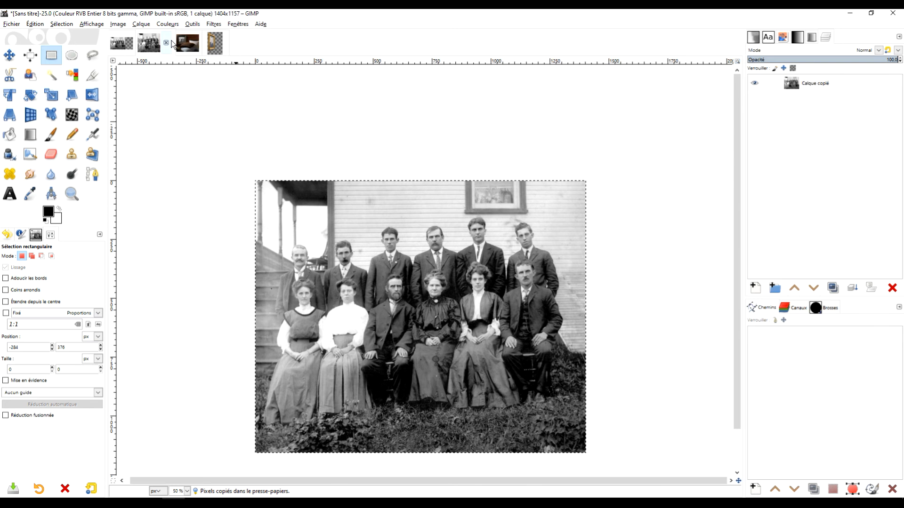
click(203, 43)
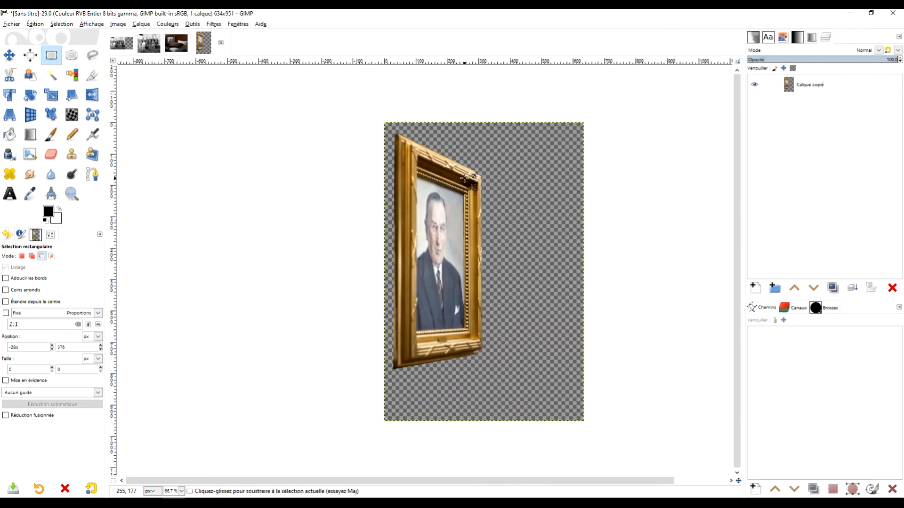
key(ctrl+v)
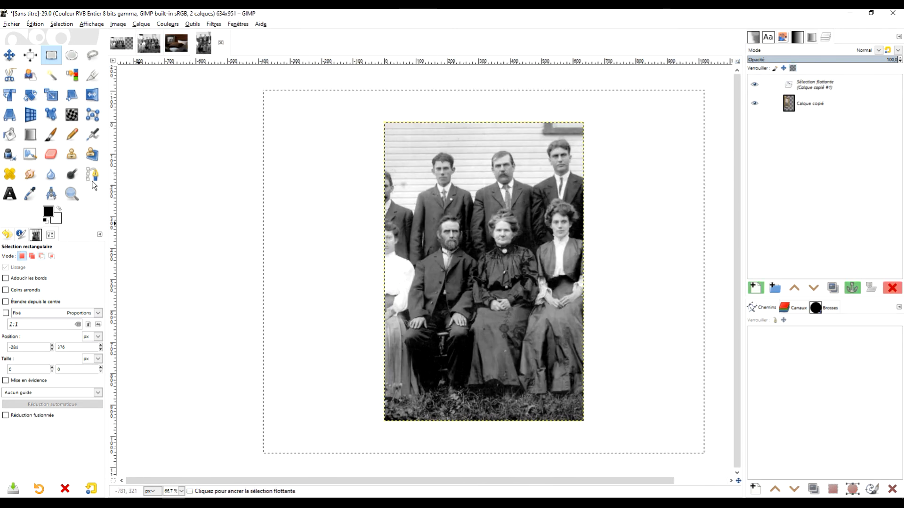
Step: Scale the pasted family photo to 767 × 632 px, keeping its proportions, and position it over the gold frame's opening
click(11, 116)
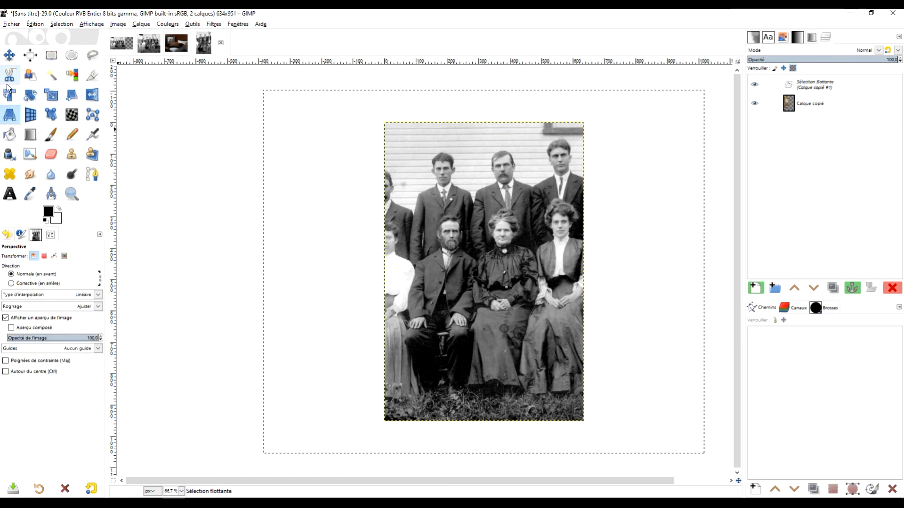
click(51, 95)
click(497, 292)
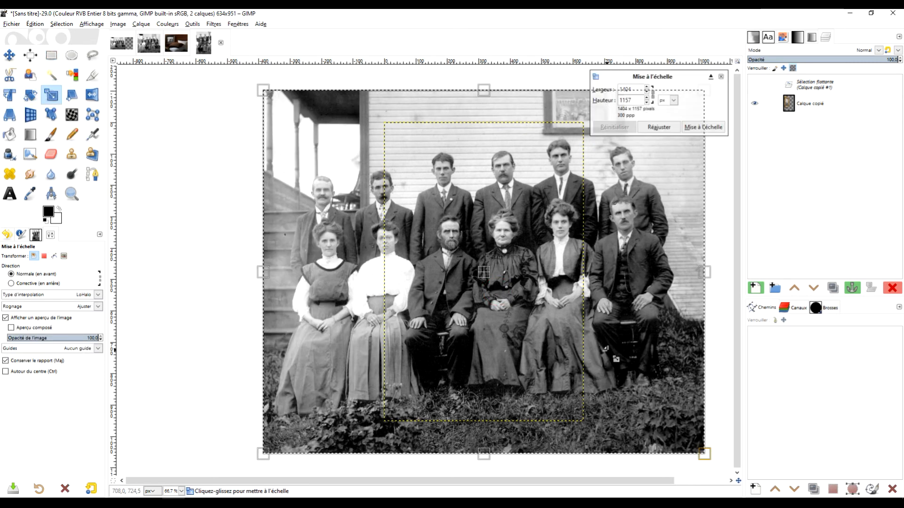
drag(699, 440, 444, 226)
drag(356, 163, 455, 261)
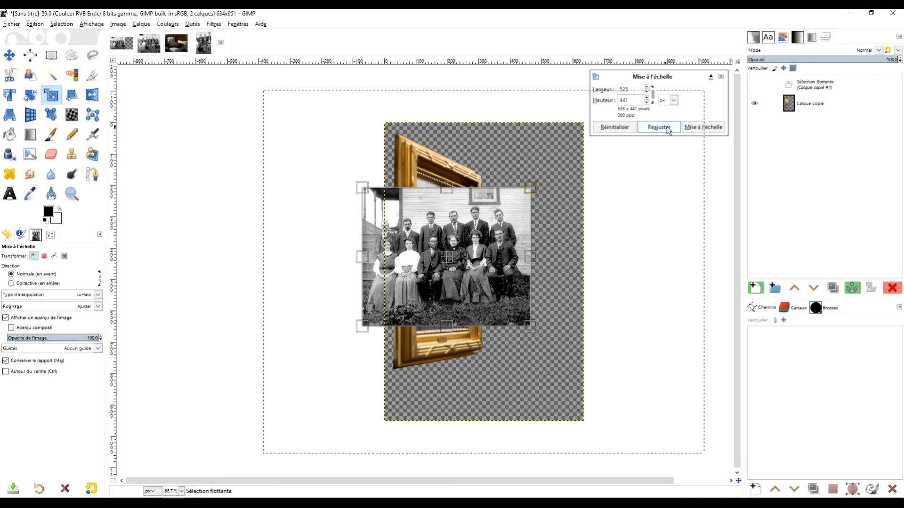
drag(531, 189, 584, 144)
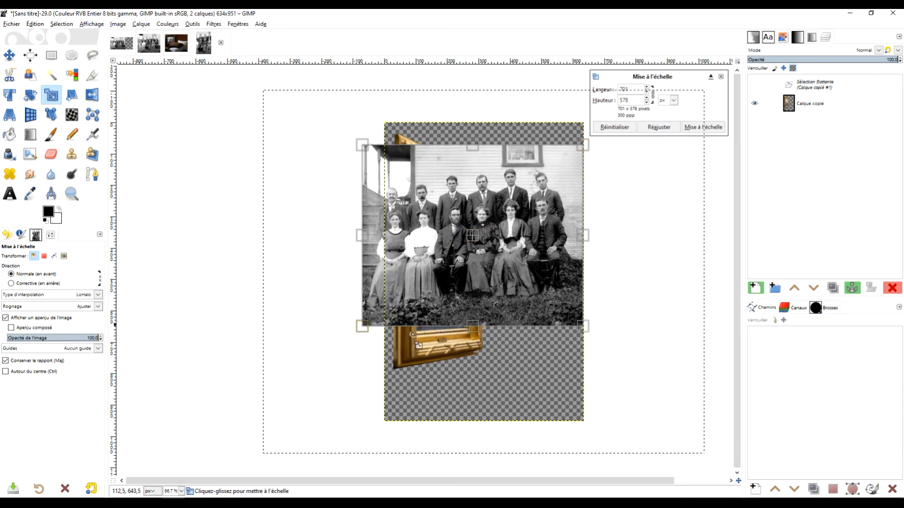
drag(362, 326, 342, 342)
click(703, 127)
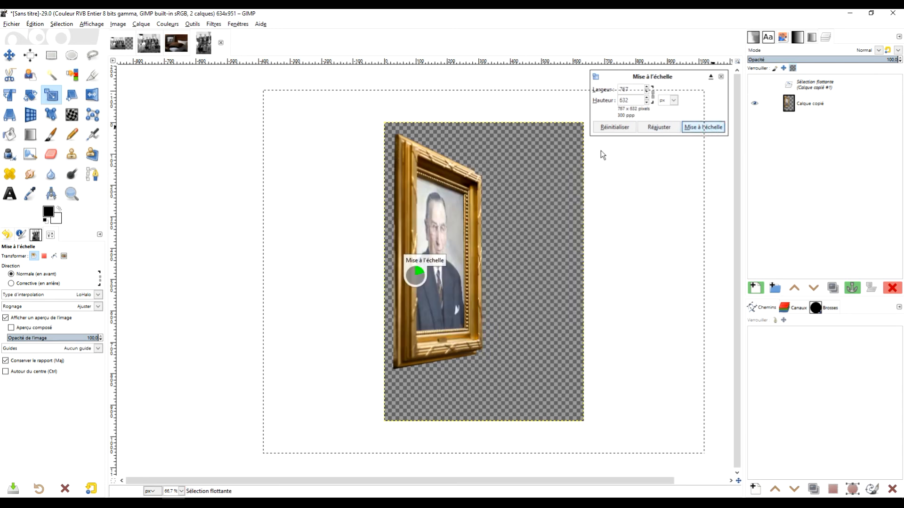
Step: Apply a perspective transformation to the family photo so its upper and lower edges follow the slant of the gold frame
click(9, 114)
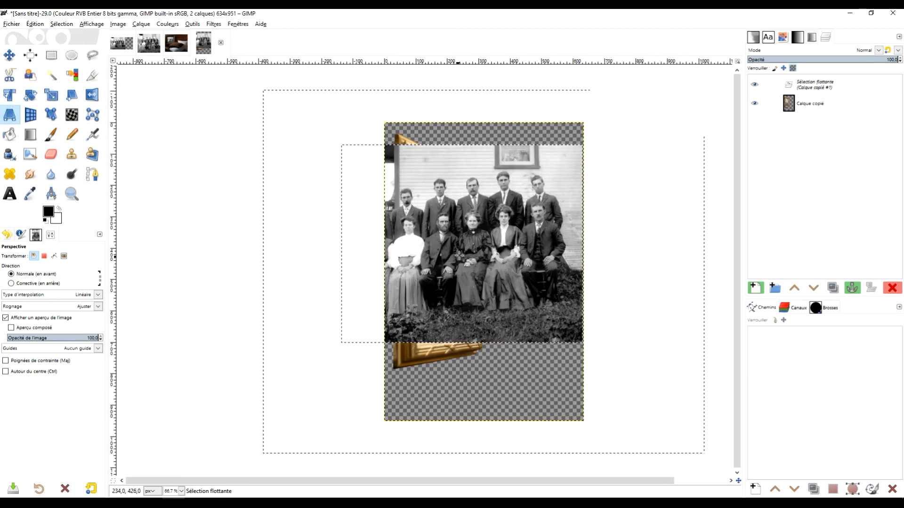
click(464, 244)
drag(342, 342, 346, 361)
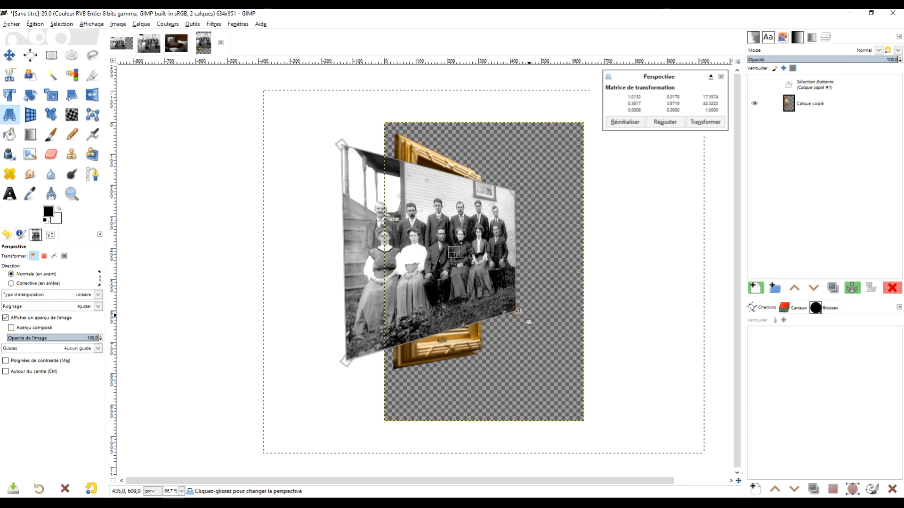
drag(504, 329, 498, 318)
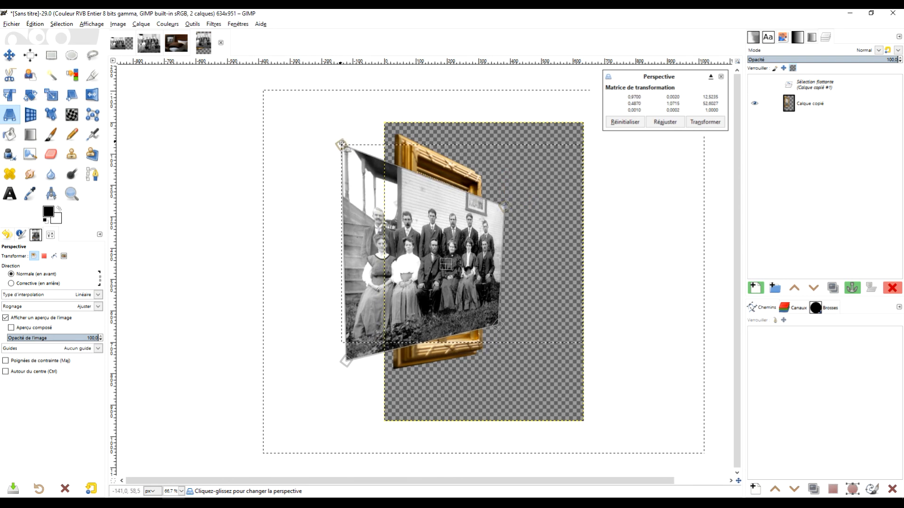
drag(342, 143, 369, 162)
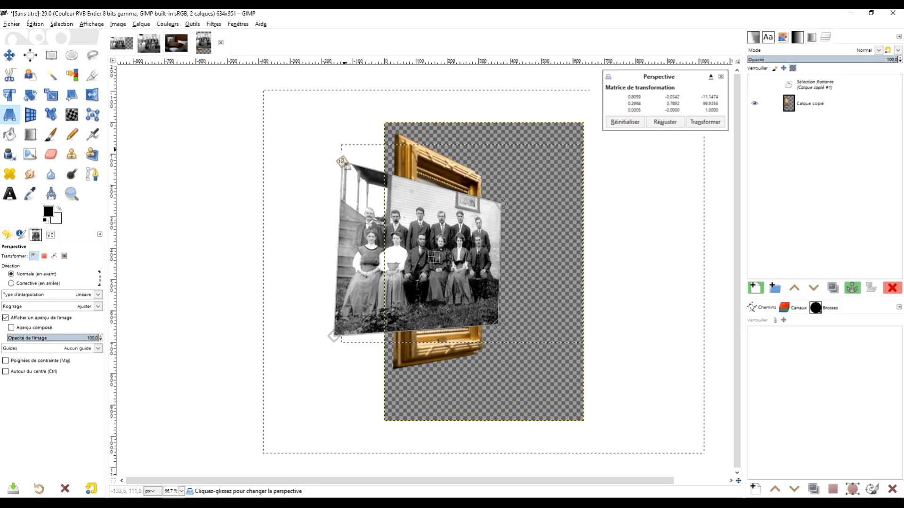
drag(349, 151, 343, 151)
drag(500, 323, 498, 324)
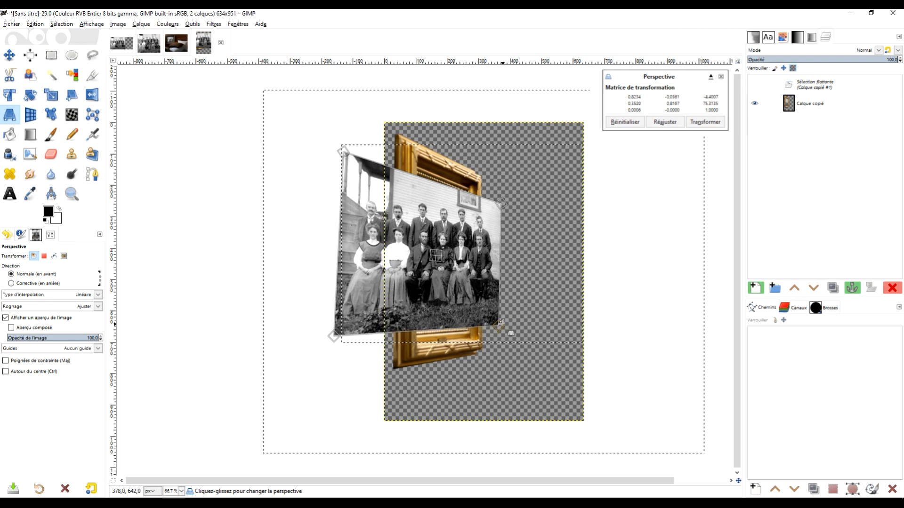
drag(501, 203, 503, 202)
click(705, 122)
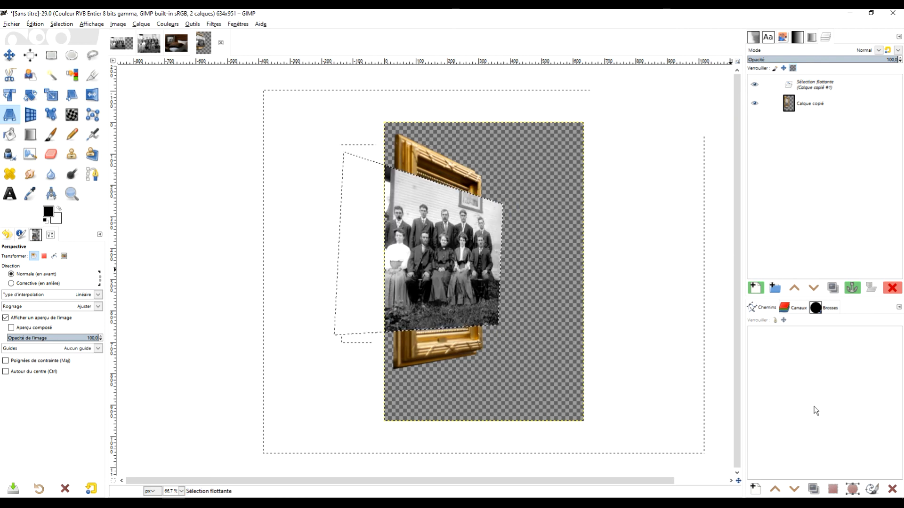
Step: Turn the floating photo into its own layer and hide that layer
key(1)
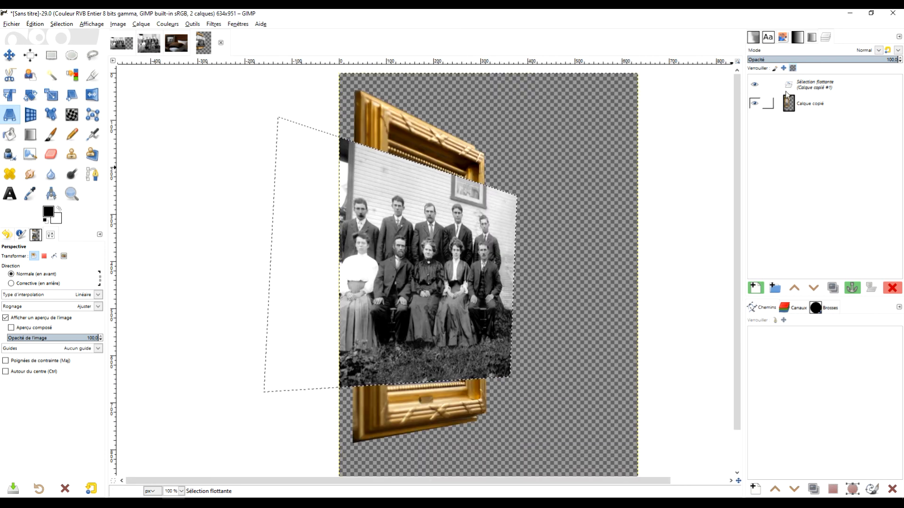
click(755, 288)
click(754, 85)
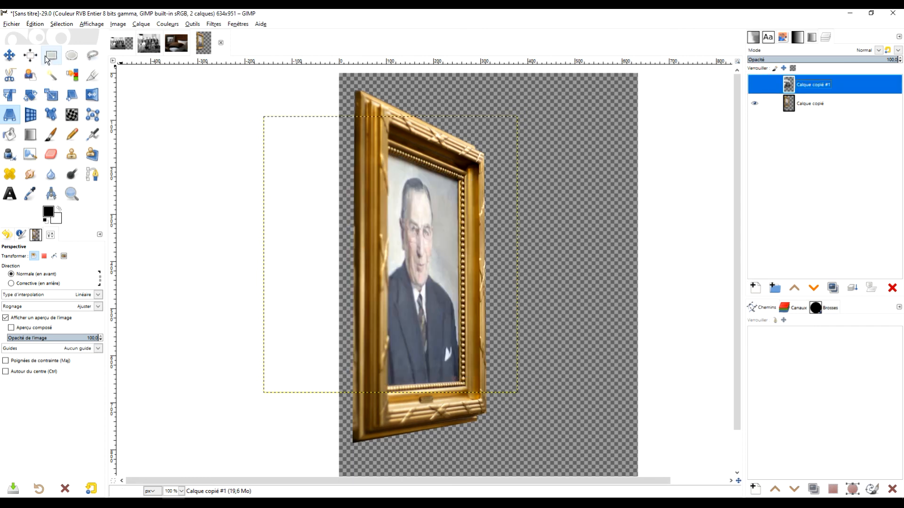
Step: On the gold frame layer, outline the portrait inside the frame with a four-cornered free selection
click(93, 55)
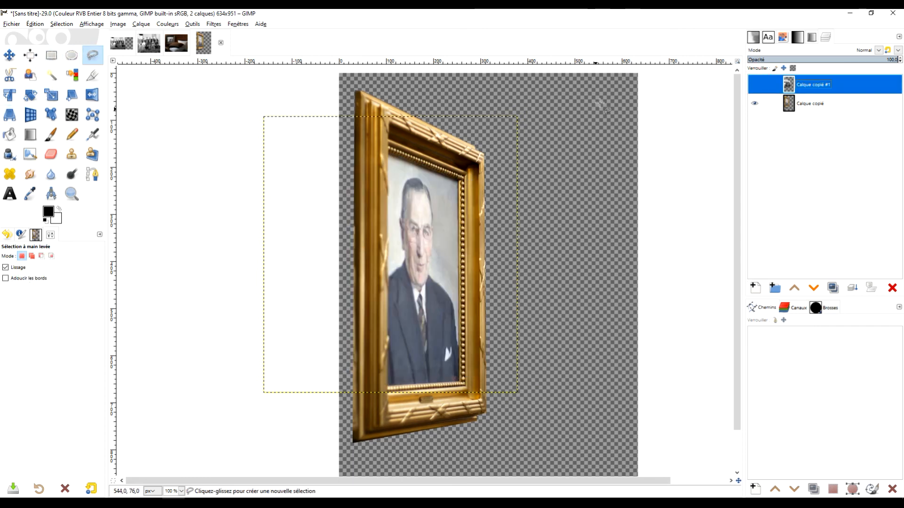
key(Page_Down)
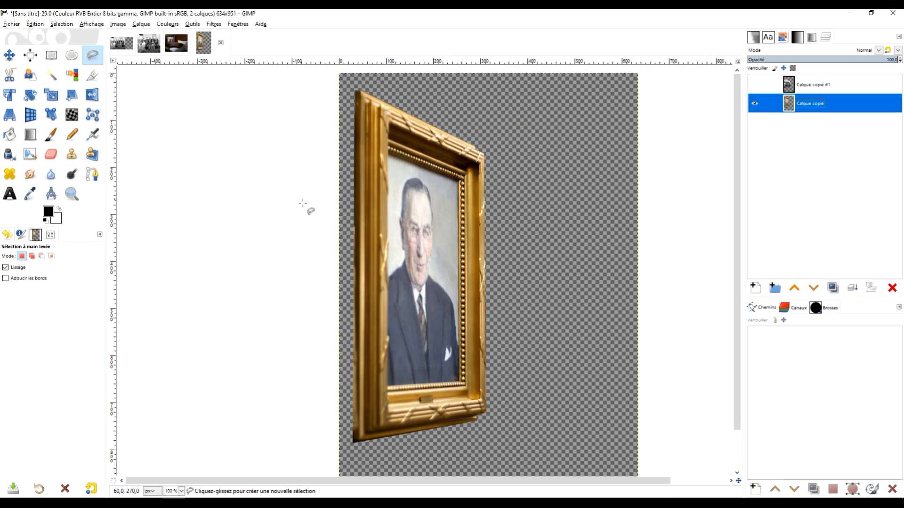
click(388, 153)
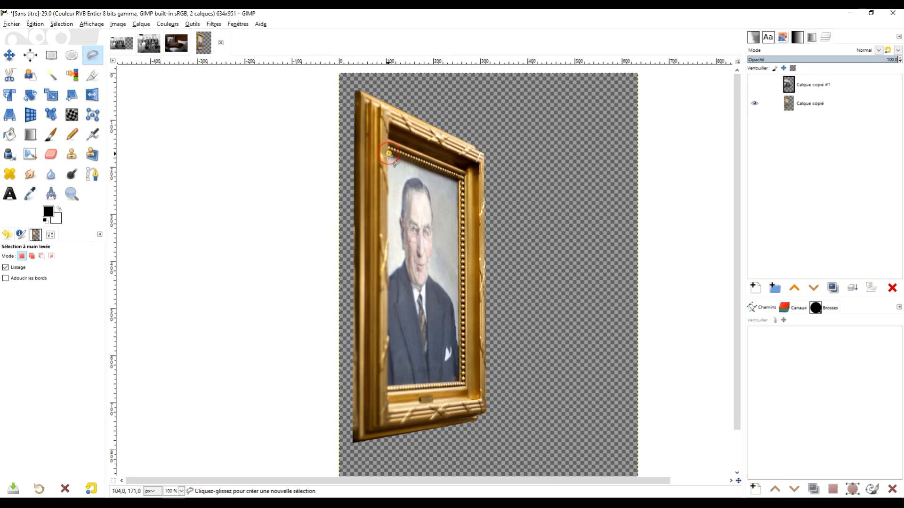
click(386, 388)
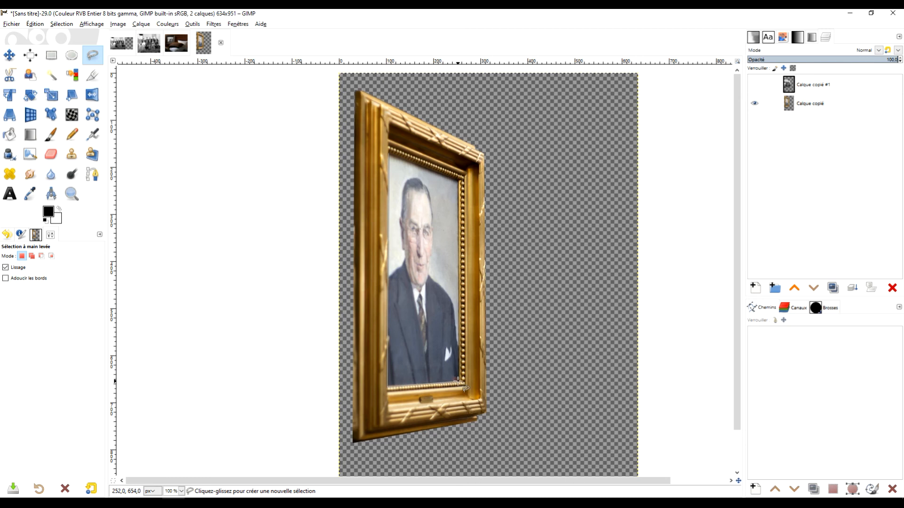
click(462, 381)
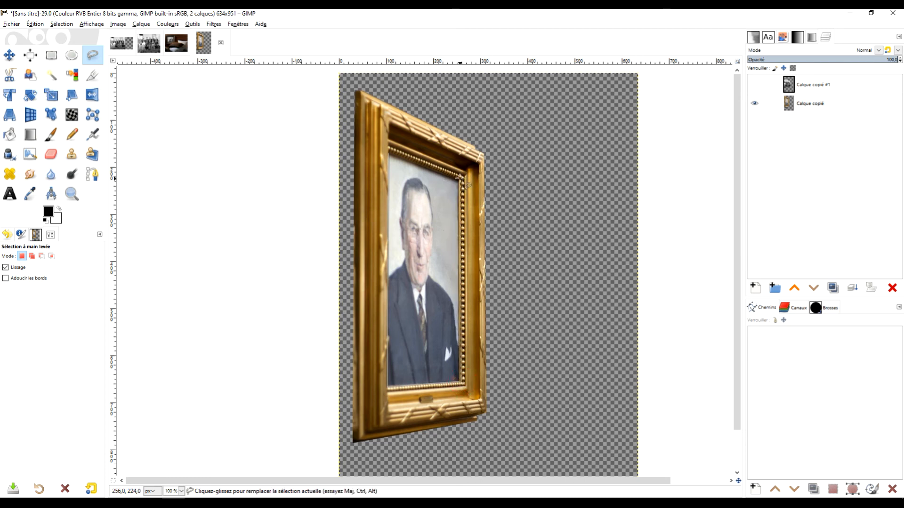
click(458, 180)
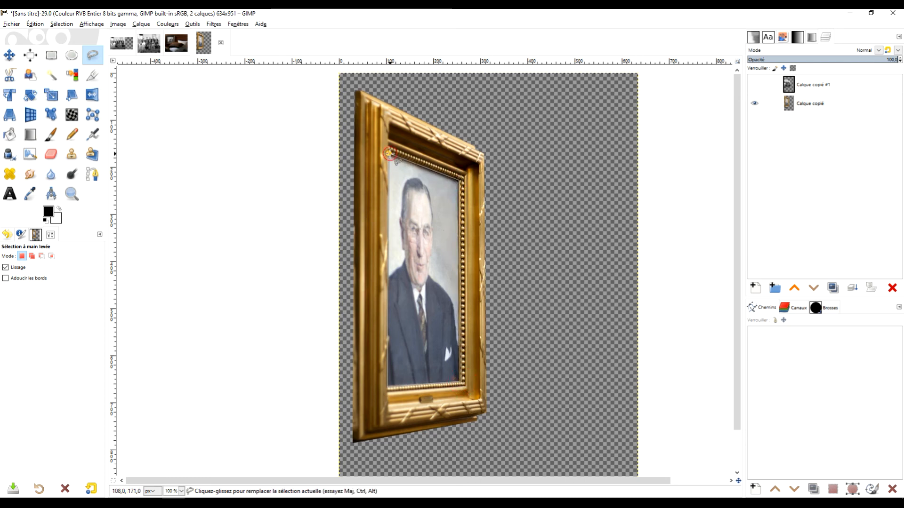
Step: Show the photo layer again and move the photo so the central family members sit within the selected opening
click(754, 84)
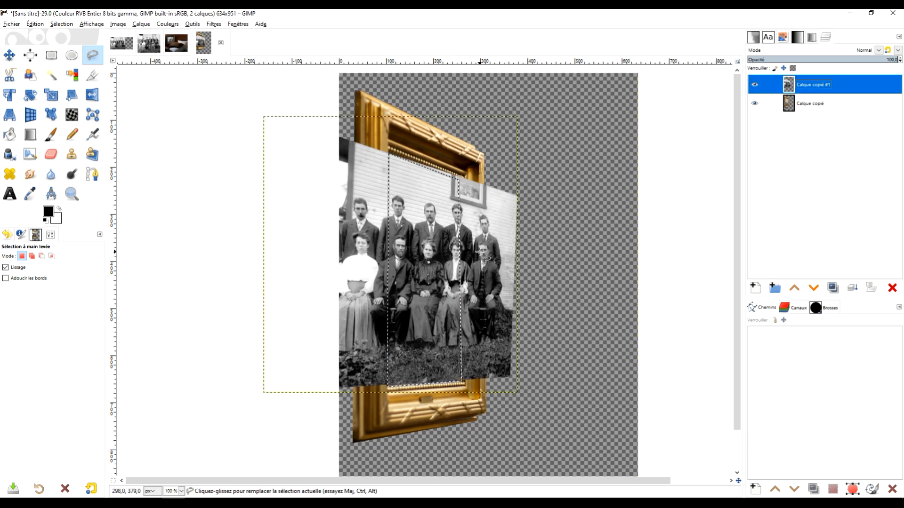
click(376, 151)
click(10, 55)
mouse_move(366, 252)
mouse_down()
mouse_move(379, 253)
mouse_move(371, 245)
mouse_up()
drag(419, 276, 422, 275)
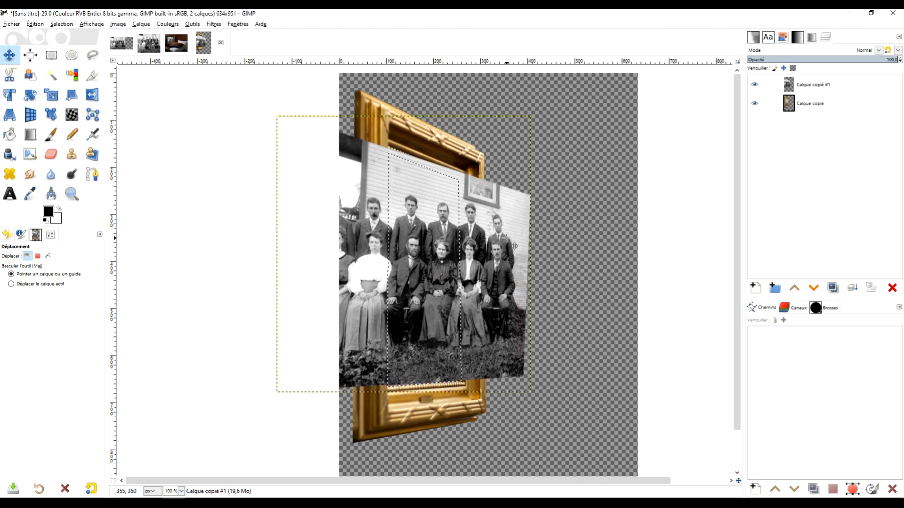
Step: Cut the selected part of the photo, paste it as a new layer, and delete the leftover photo layer
click(790, 85)
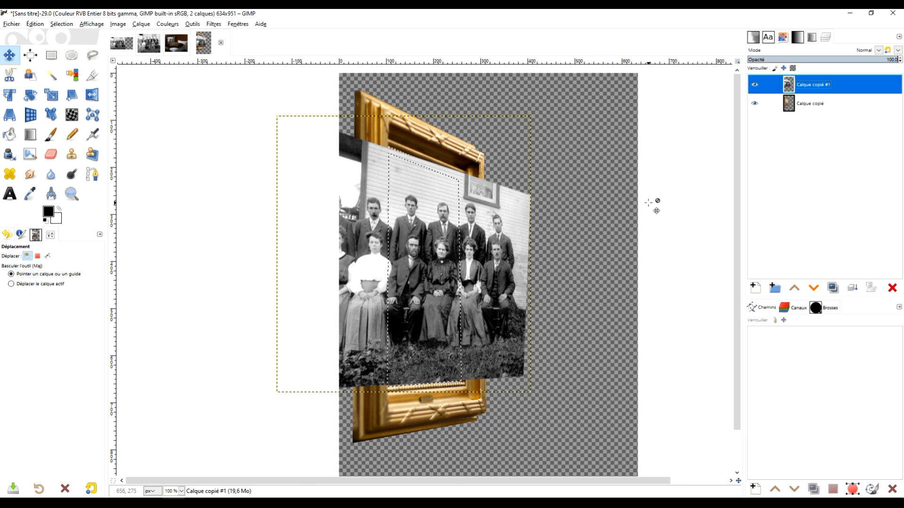
key(ctrl+x)
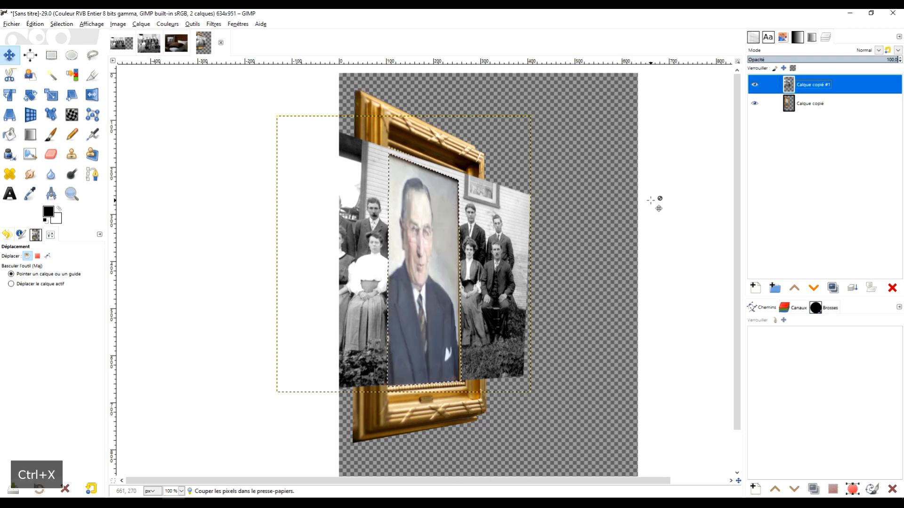
key(ctrl+v)
click(755, 288)
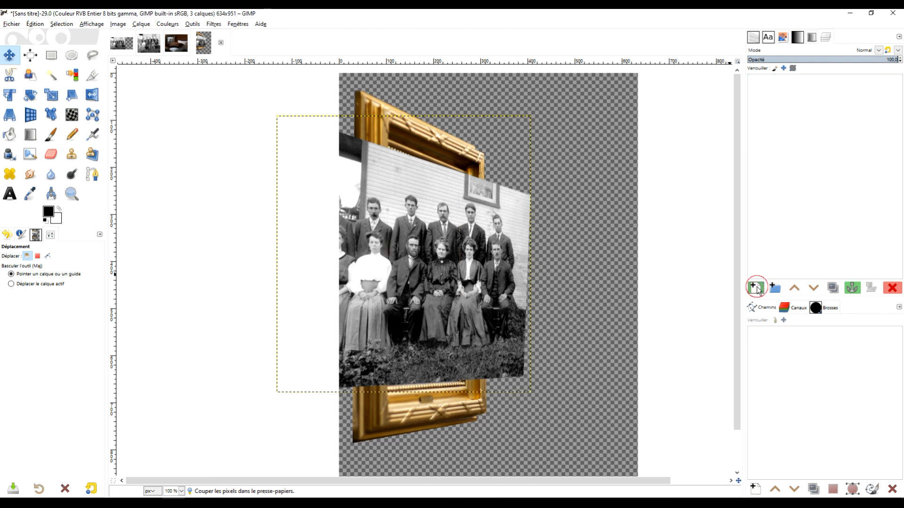
click(892, 288)
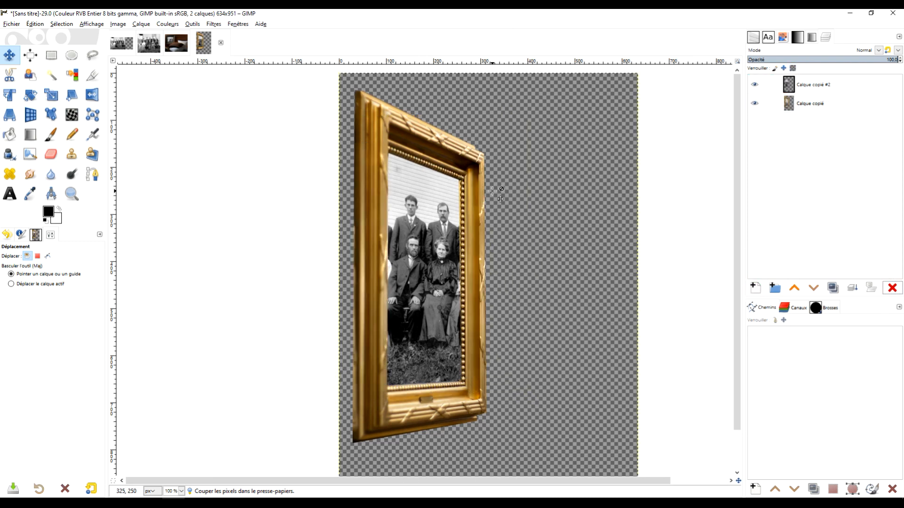
key(minus)
key(plus)
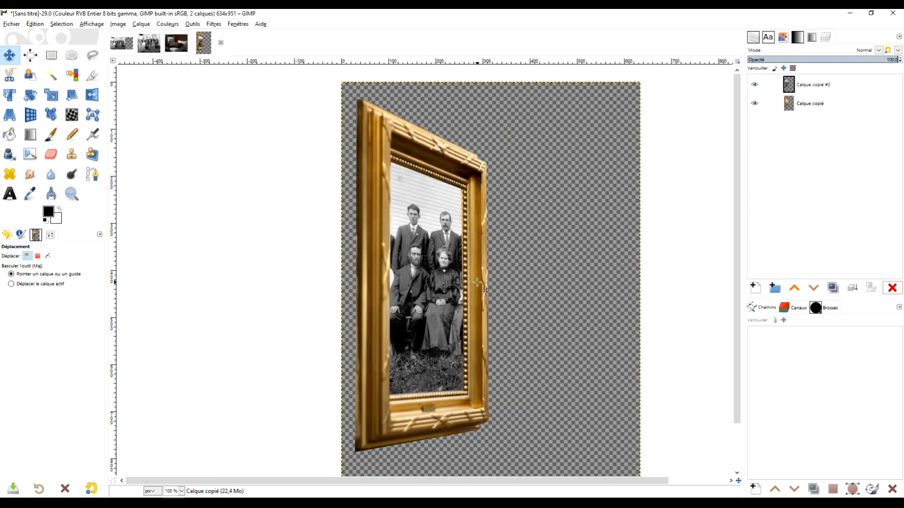
click(50, 56)
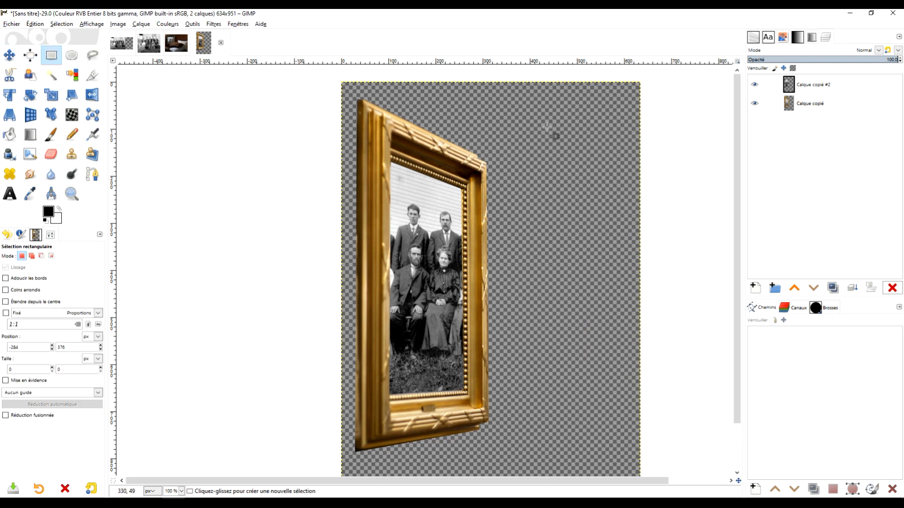
drag(295, 93, 488, 426)
click(606, 253)
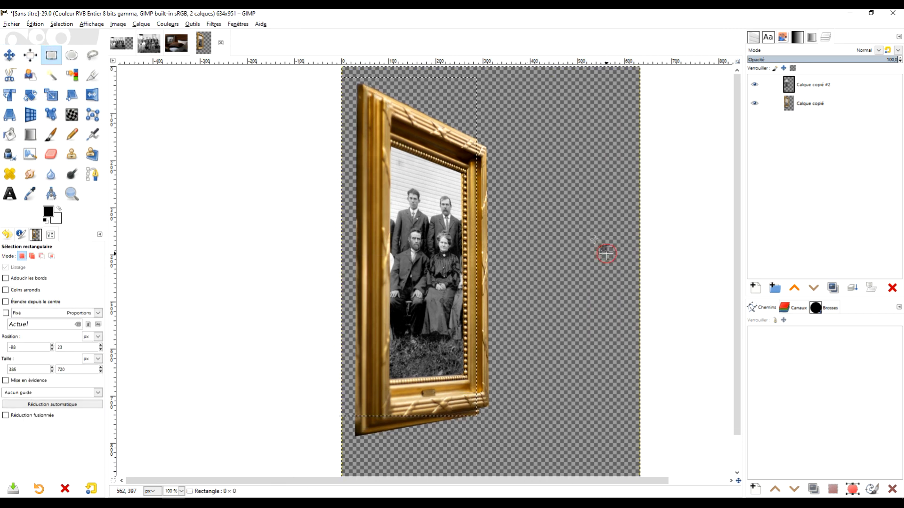
Step: Crop the whole image closely around the gold frame to 314 × 766 px
click(92, 76)
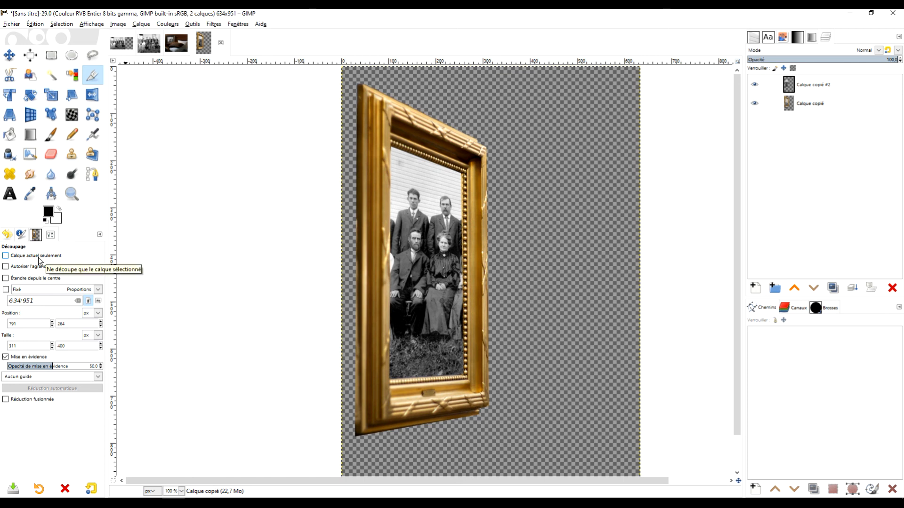
drag(347, 80, 495, 440)
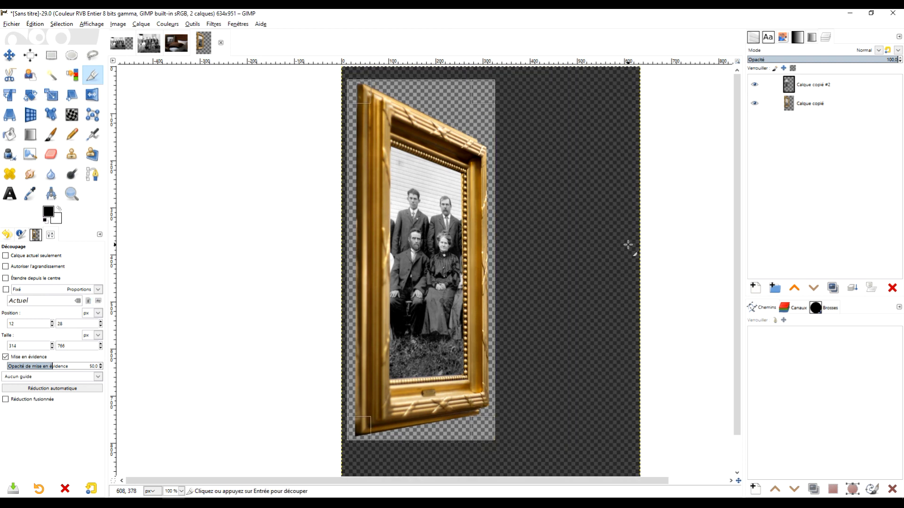
key(Return)
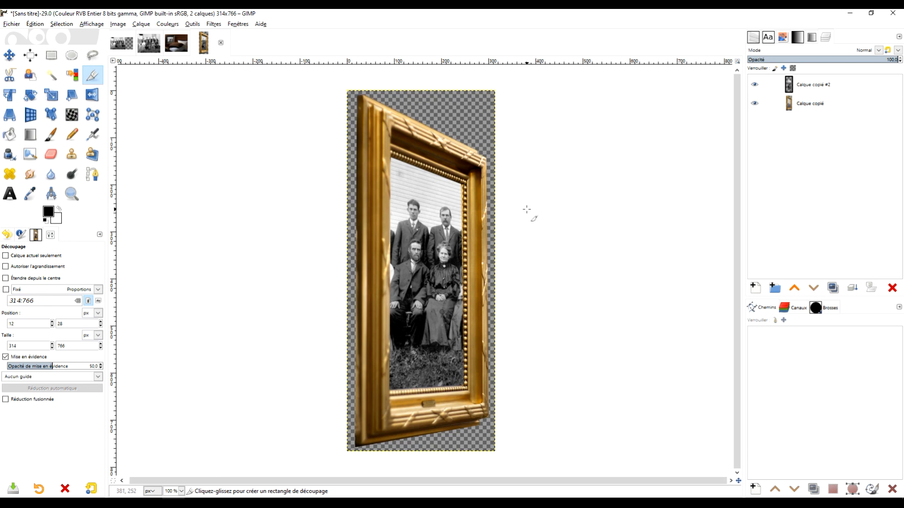